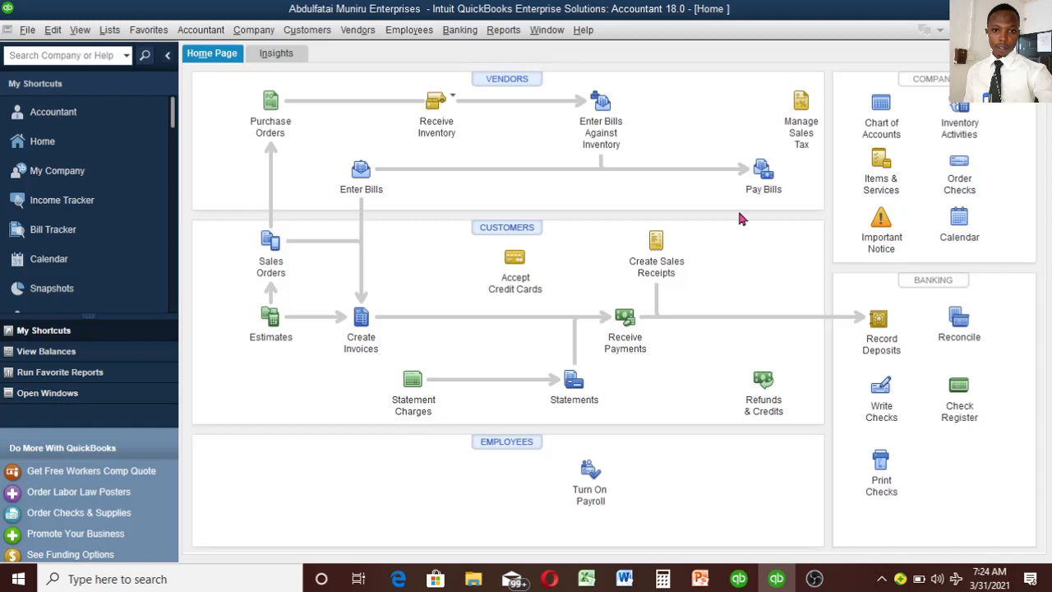
{"action": "left_click", "coordinate": [358, 29]}
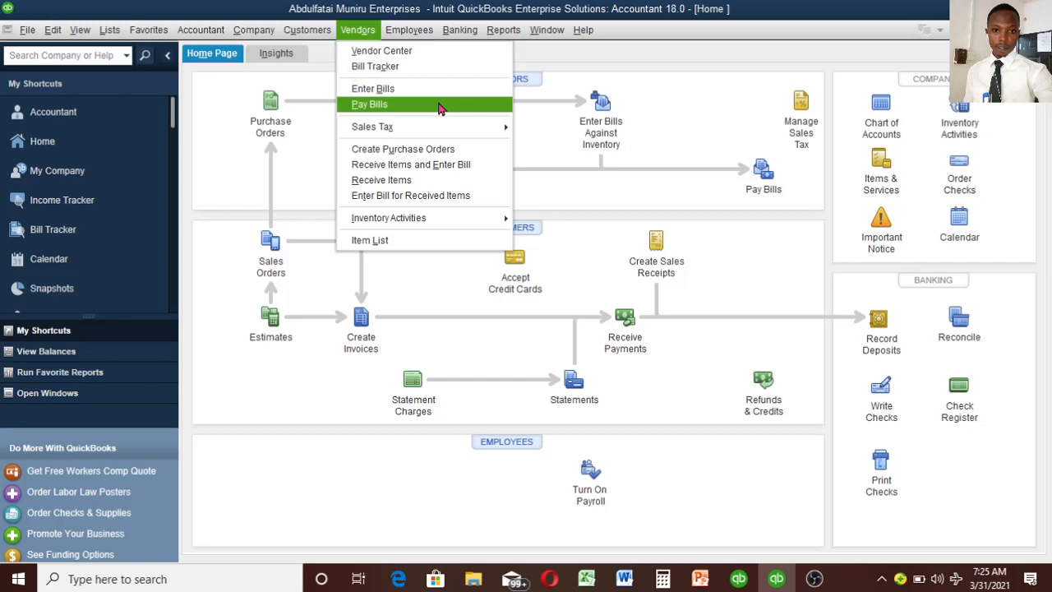
{"action": "mouse_move", "coordinate": [485, 218]}
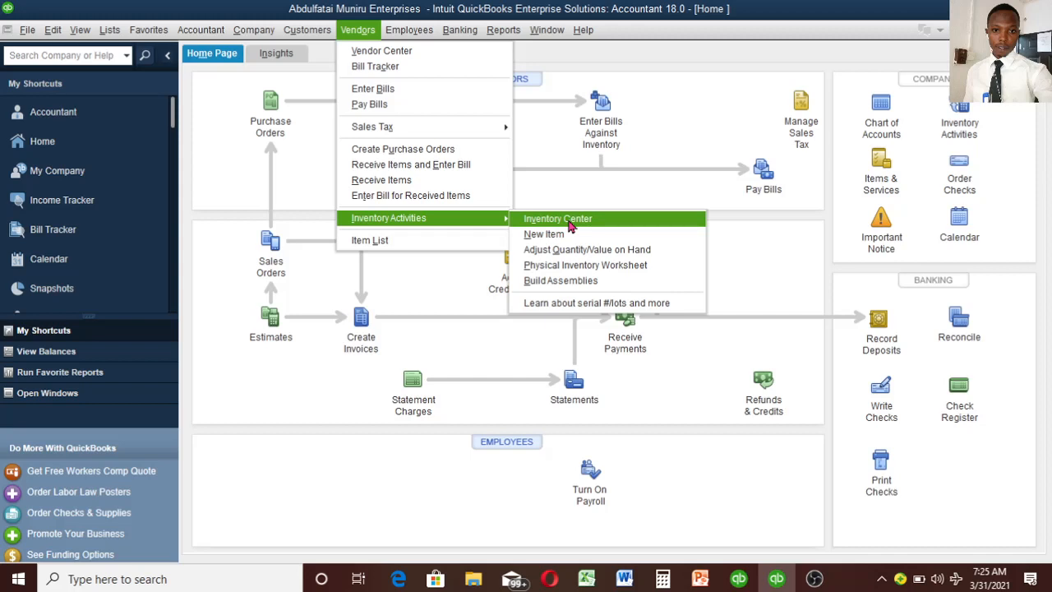
{"action": "left_click", "coordinate": [671, 149]}
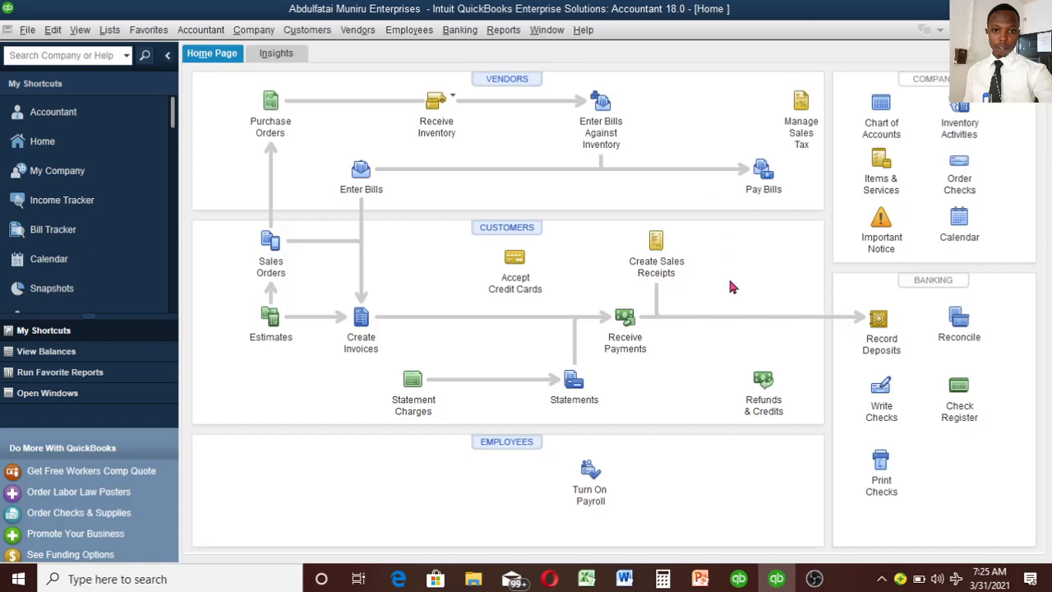
- Open the item list and widen its Name column to fit the full item names
{"action": "left_click", "coordinate": [109, 29]}
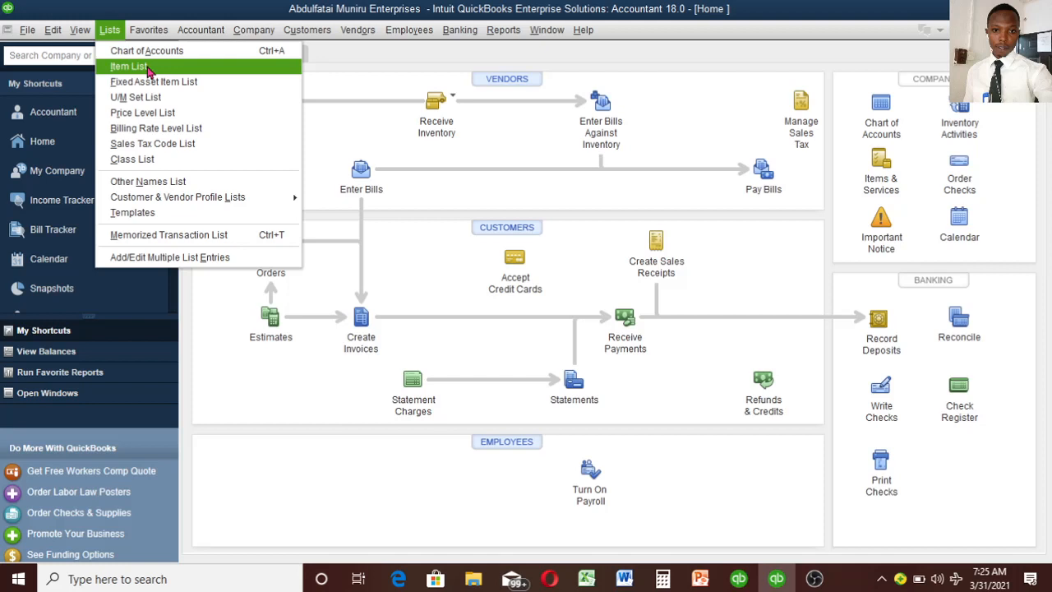
{"action": "left_click", "coordinate": [253, 72]}
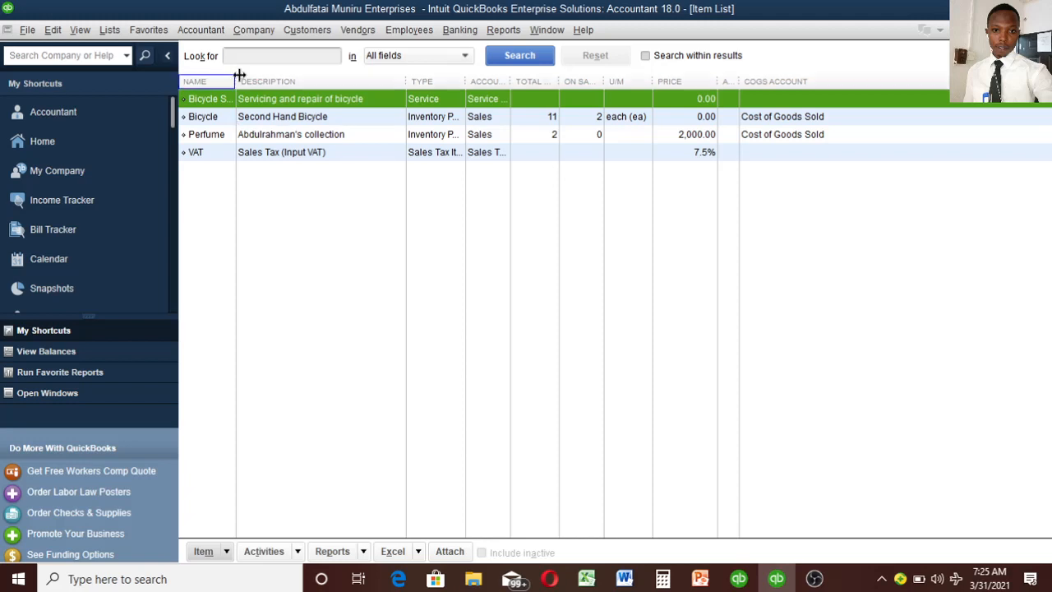
{"action": "double_click", "coordinate": [238, 75]}
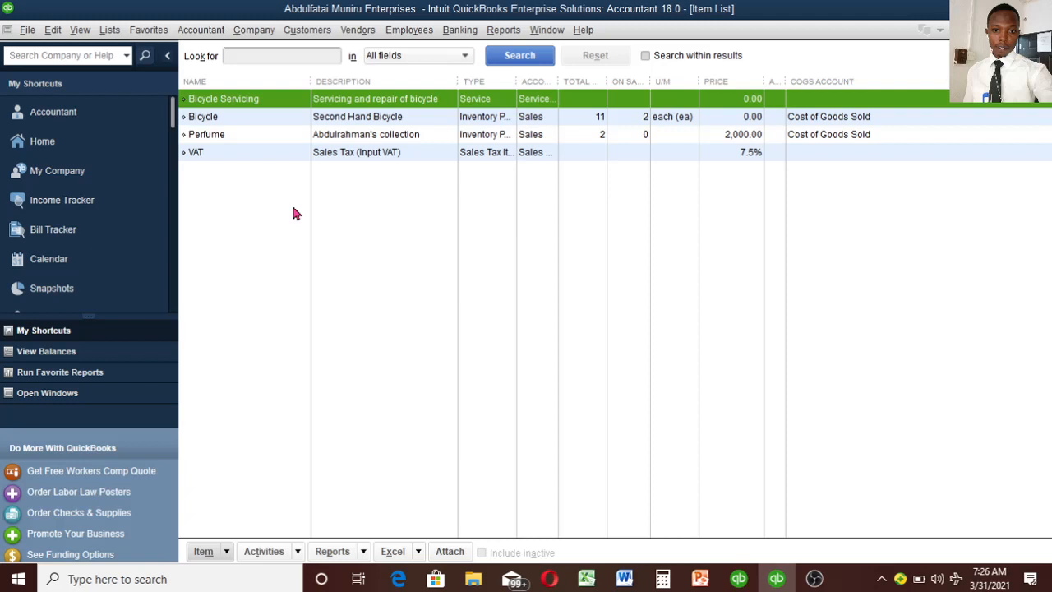
- Start a new item of type Inventory Part and name it Diamond
{"action": "right_click", "coordinate": [336, 256]}
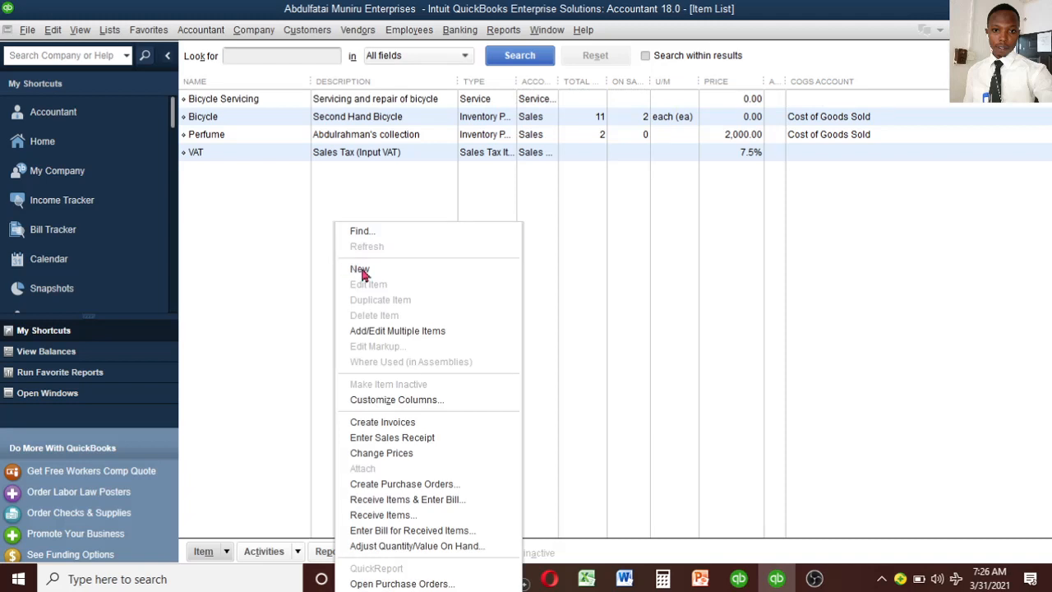
{"action": "left_click", "coordinate": [228, 552]}
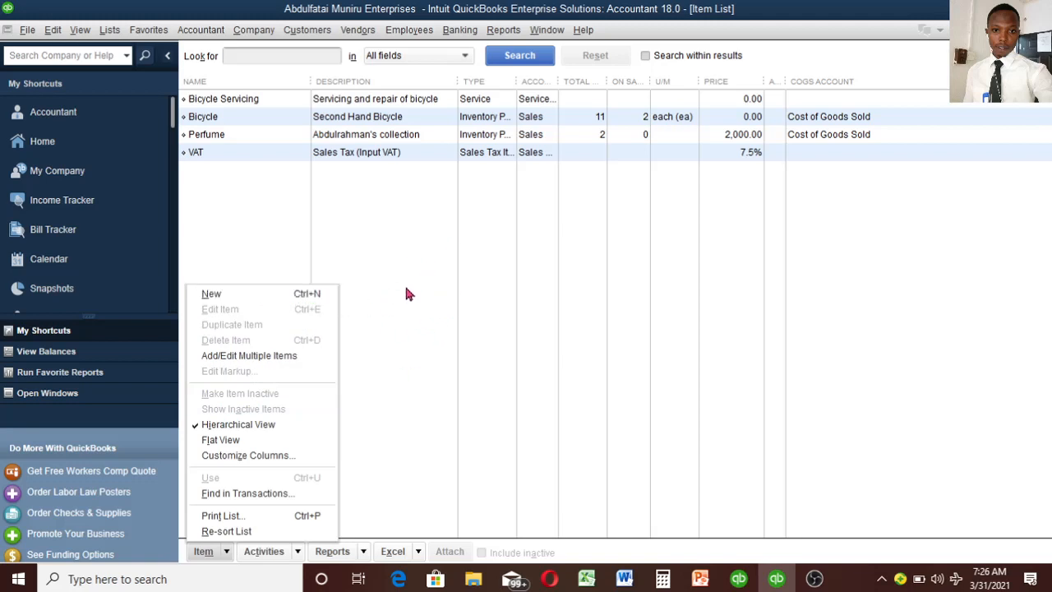
{"action": "left_click", "coordinate": [282, 294]}
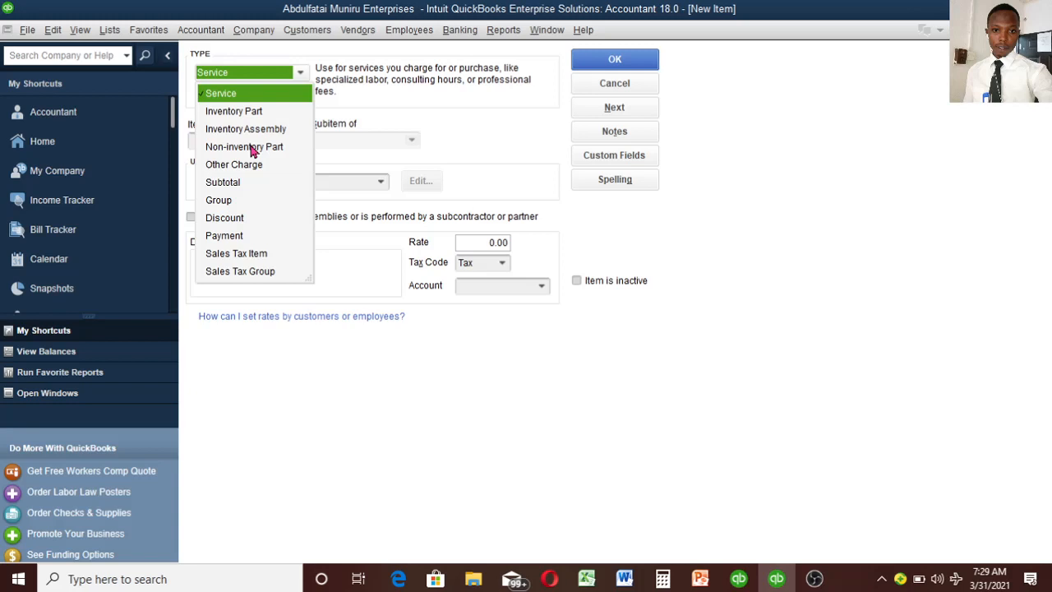
{"action": "left_click", "coordinate": [240, 115]}
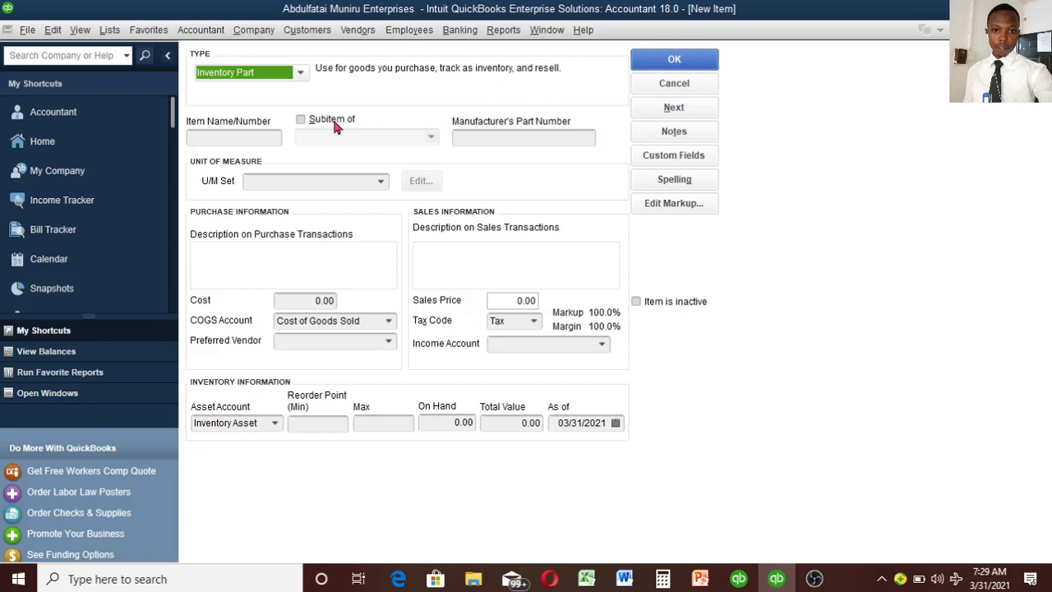
{"action": "left_click", "coordinate": [231, 140]}
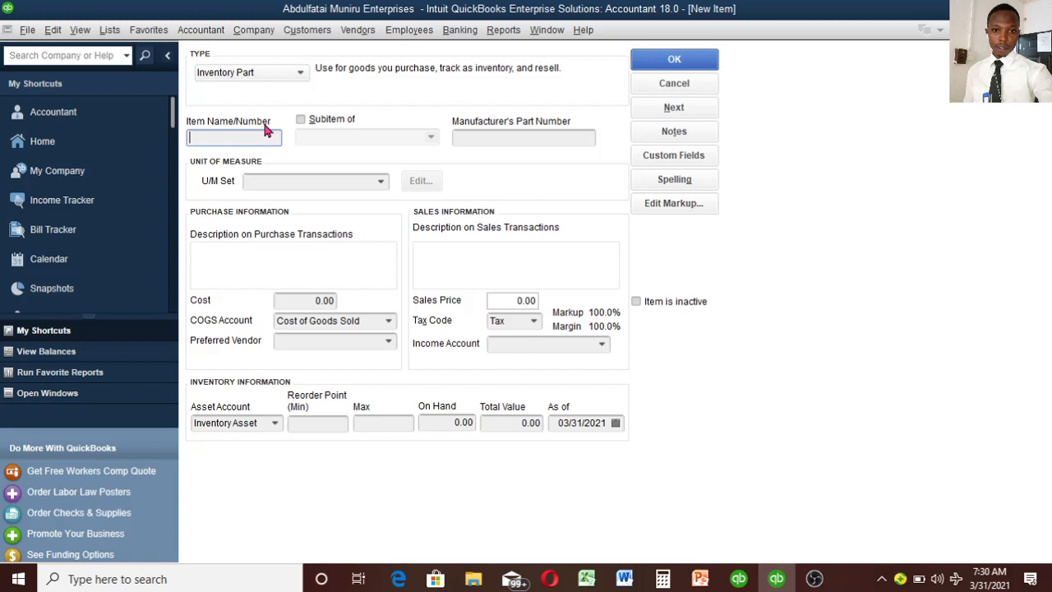
{"action": "type", "text": "Diamond"}
{"action": "type", "text": "/"}
{"action": "key", "text": "BackSpace"}
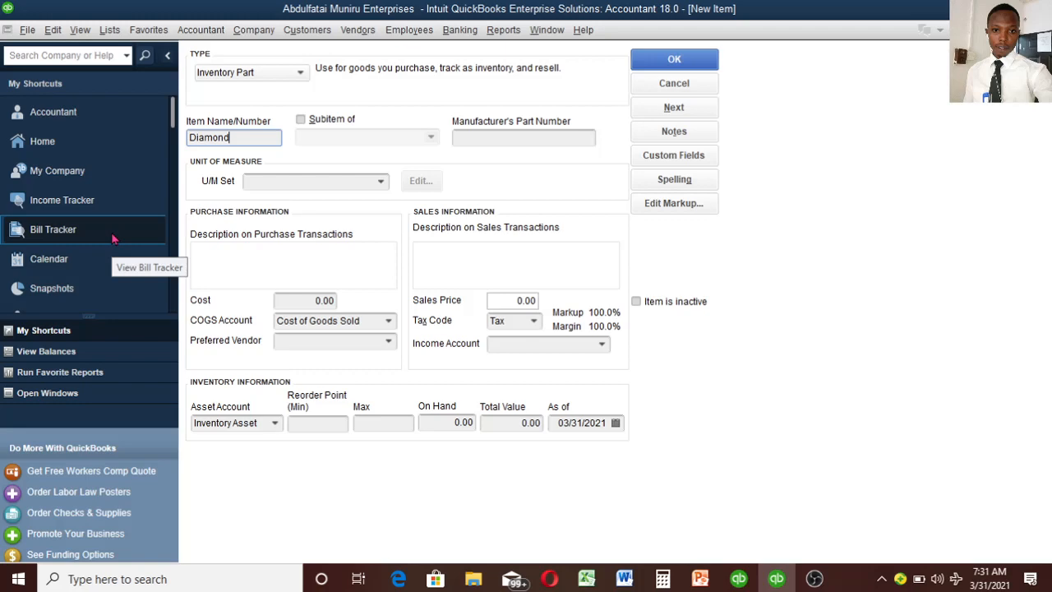
- Review the chart of accounts from the asset accounts to the end of the list, and return to the new item form
{"action": "left_click", "coordinate": [254, 30]}
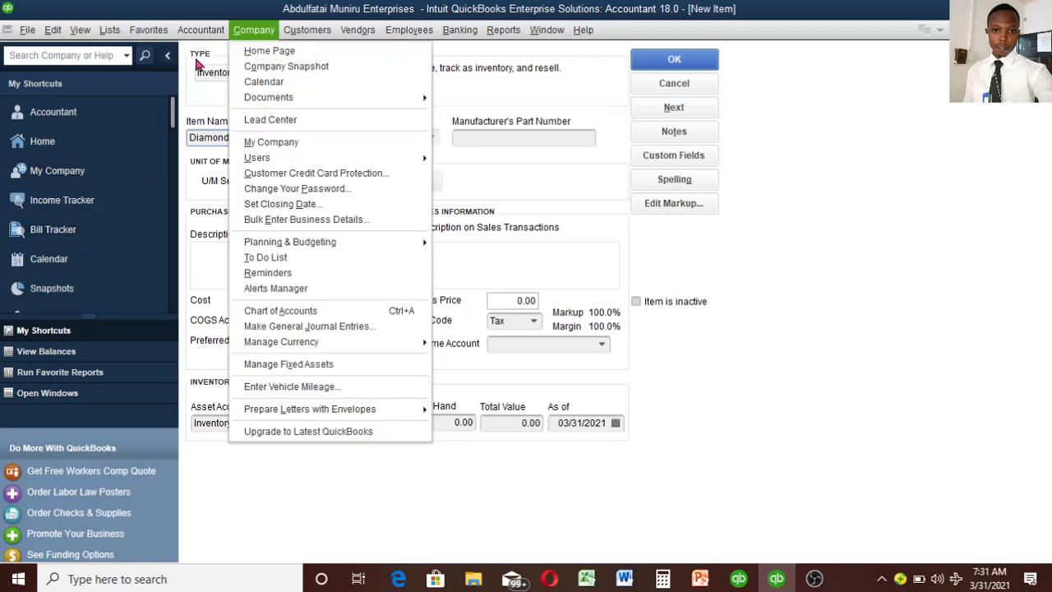
{"action": "left_click", "coordinate": [109, 29]}
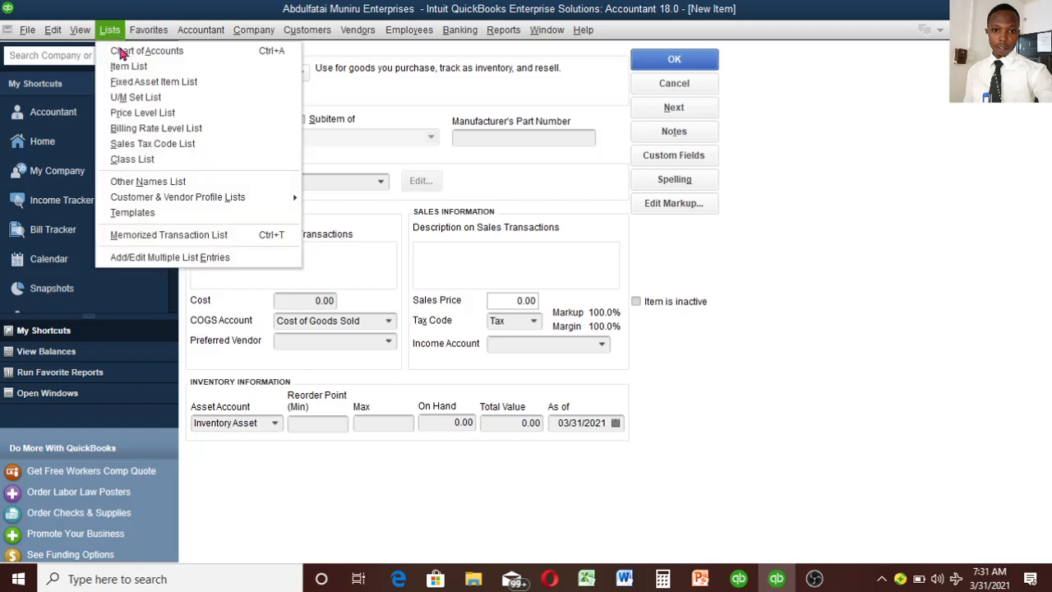
{"action": "left_click", "coordinate": [146, 51]}
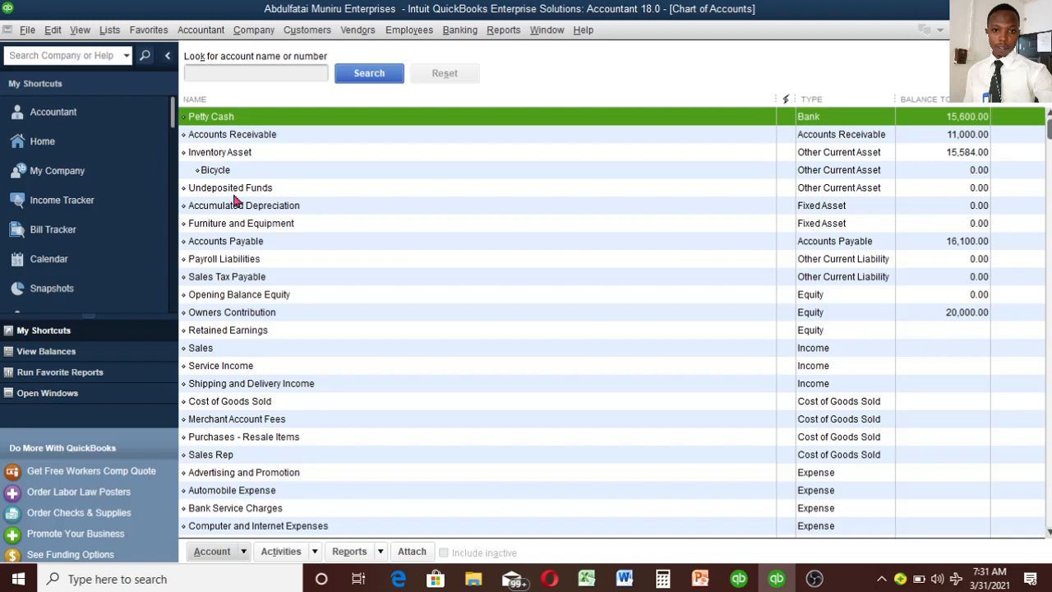
{"action": "key", "text": "Down"}
{"action": "key", "text": "Down"}
{"action": "key", "text": "Down"}
{"action": "key", "text": "Down"}
{"action": "key", "text": "Down"}
{"action": "key", "text": "Down"}
{"action": "key", "text": "Down"}
{"action": "key", "text": "Down"}
{"action": "key", "text": "Down"}
{"action": "key", "text": "Down"}
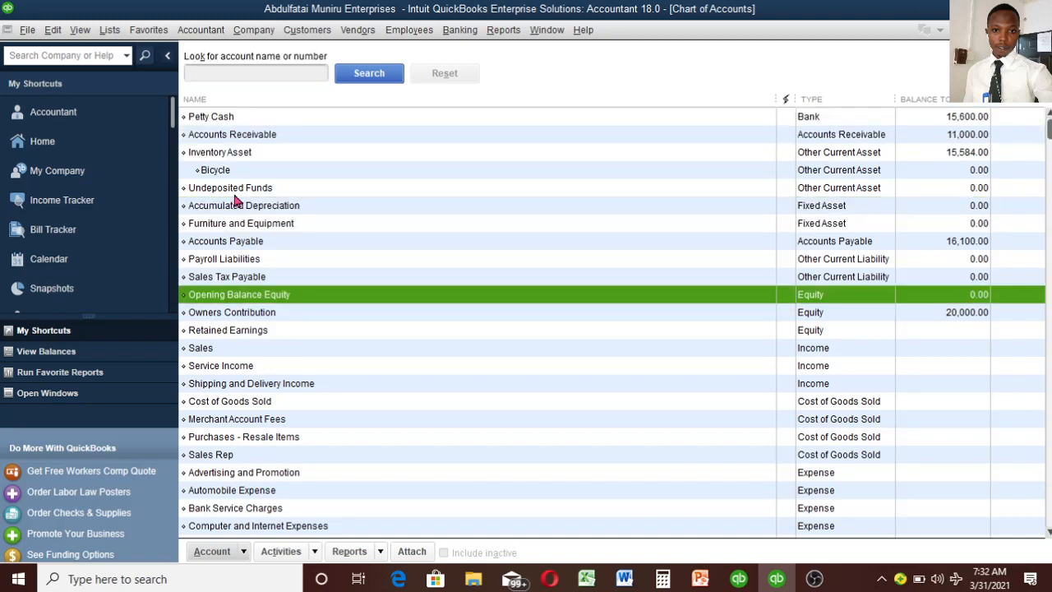
{"action": "left_click", "coordinate": [1049, 383]}
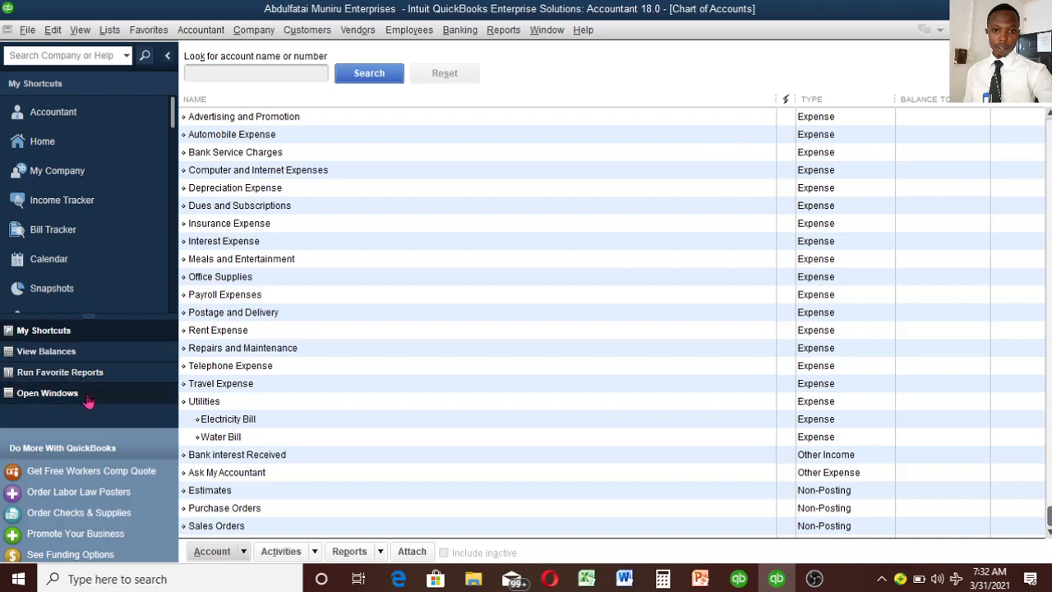
{"action": "left_click", "coordinate": [47, 393]}
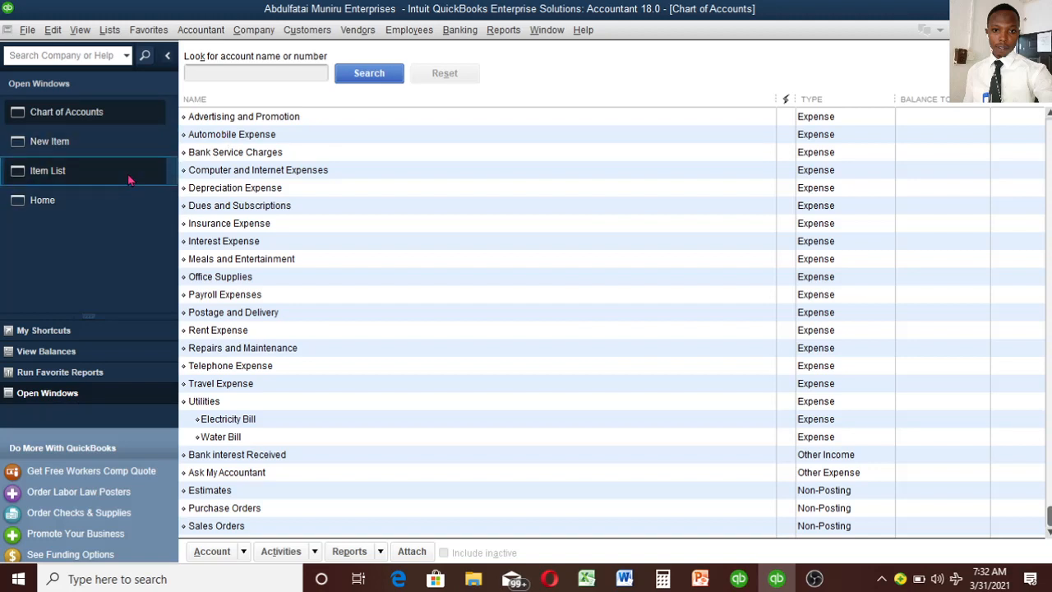
{"action": "left_click", "coordinate": [148, 144]}
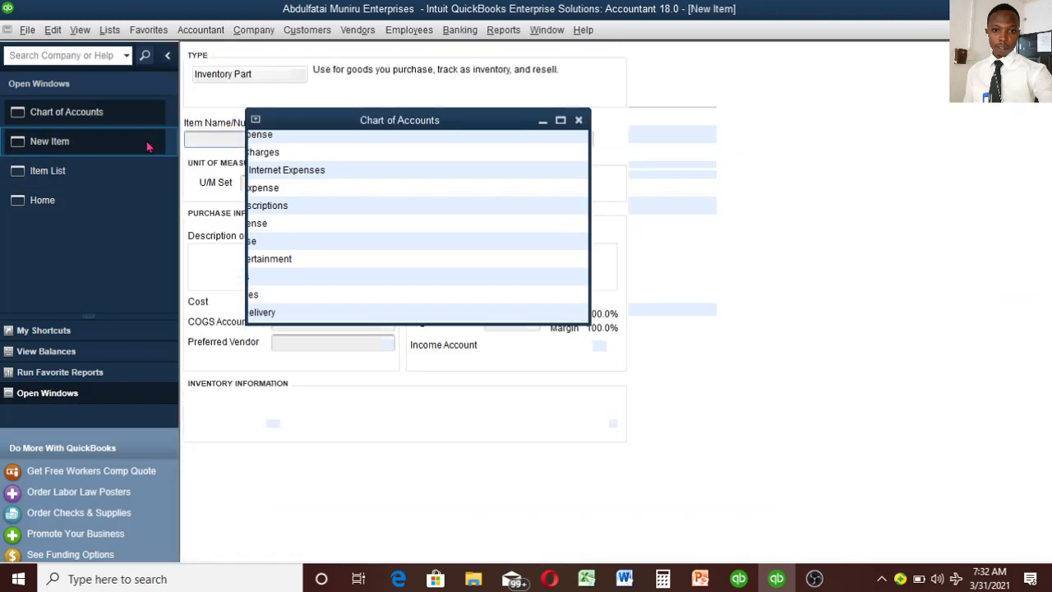
{"action": "type", "text": "Diamond"}
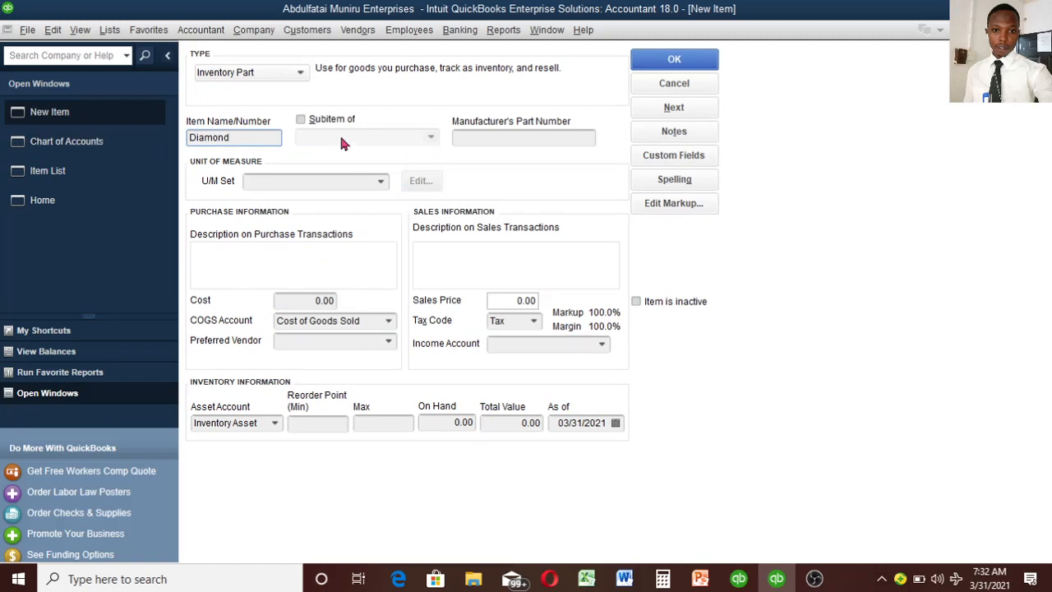
{"action": "left_click", "coordinate": [301, 122]}
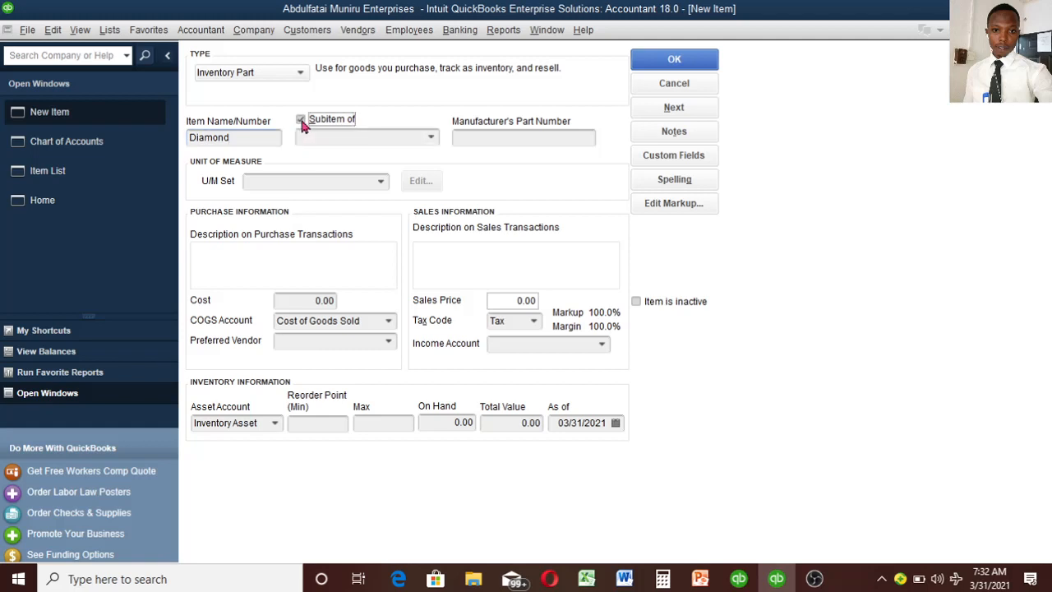
{"action": "left_click", "coordinate": [302, 122]}
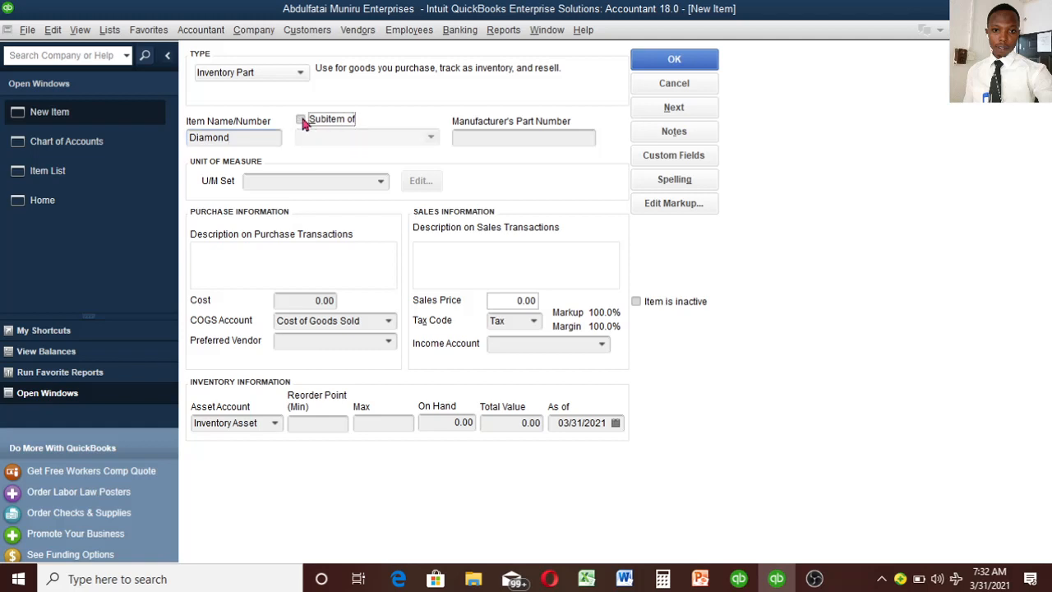
{"action": "left_click", "coordinate": [533, 136]}
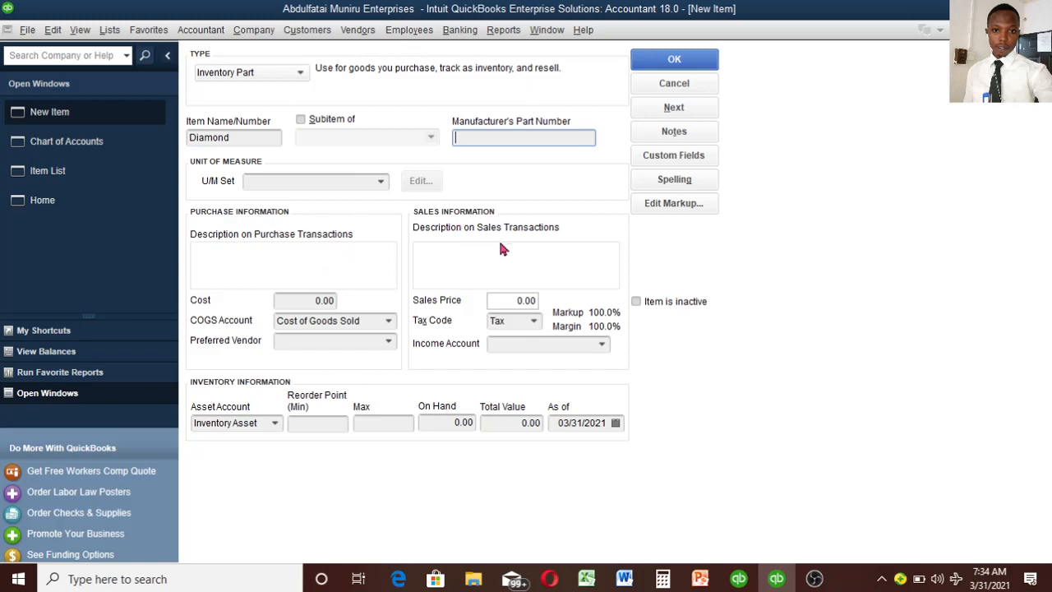
- Enter Topnotch as the Diamond item's purchase description and set its cost to 1,500
{"action": "left_click", "coordinate": [272, 263]}
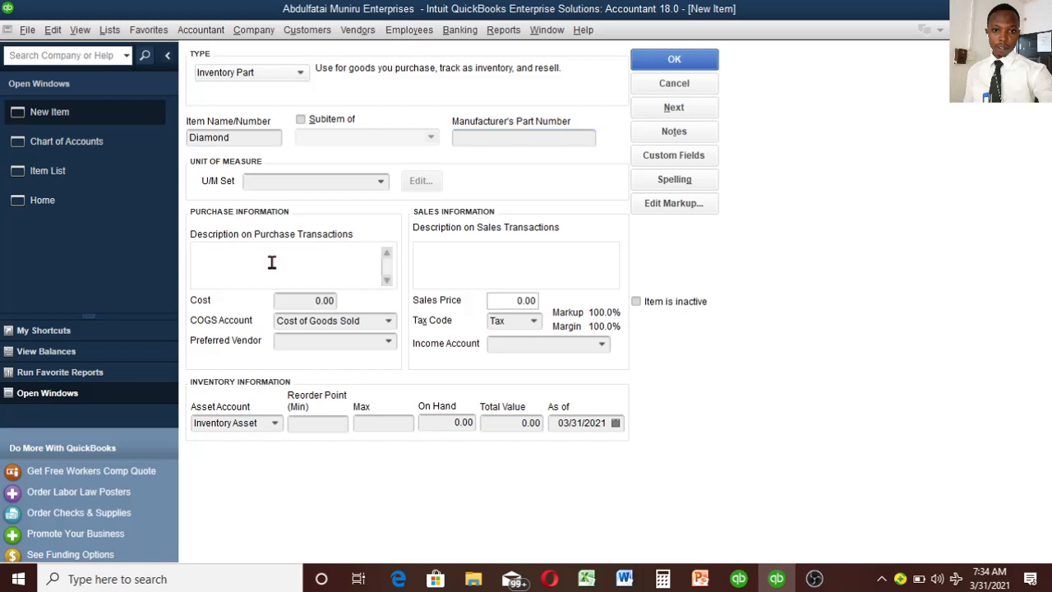
{"action": "type", "text": "Topnotch"}
{"action": "left_click", "coordinate": [308, 299]}
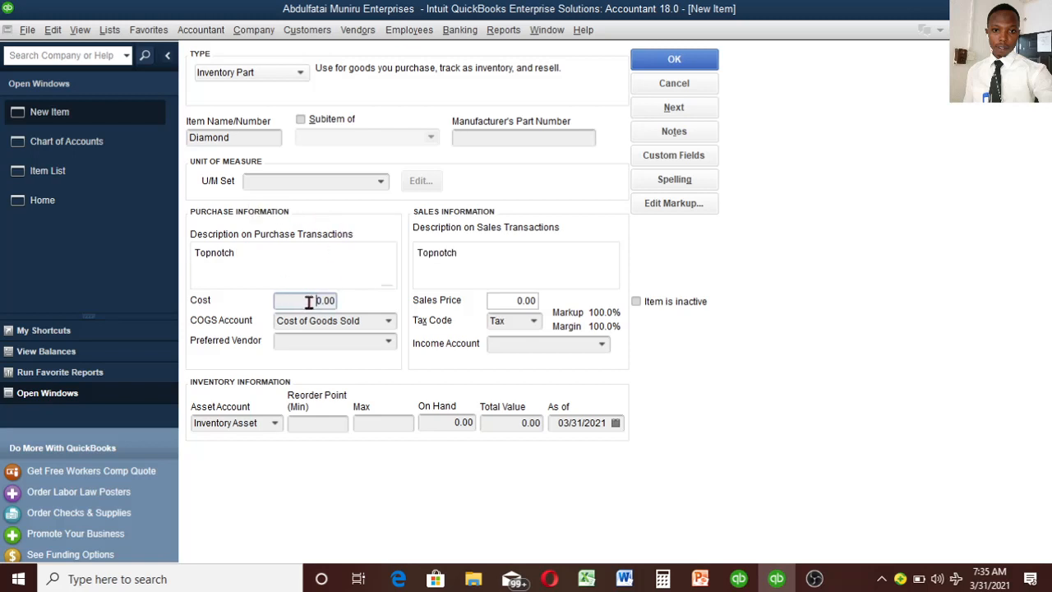
{"action": "left_click", "coordinate": [461, 250]}
{"action": "type", "text": "150"}
{"action": "left_click", "coordinate": [389, 343]}
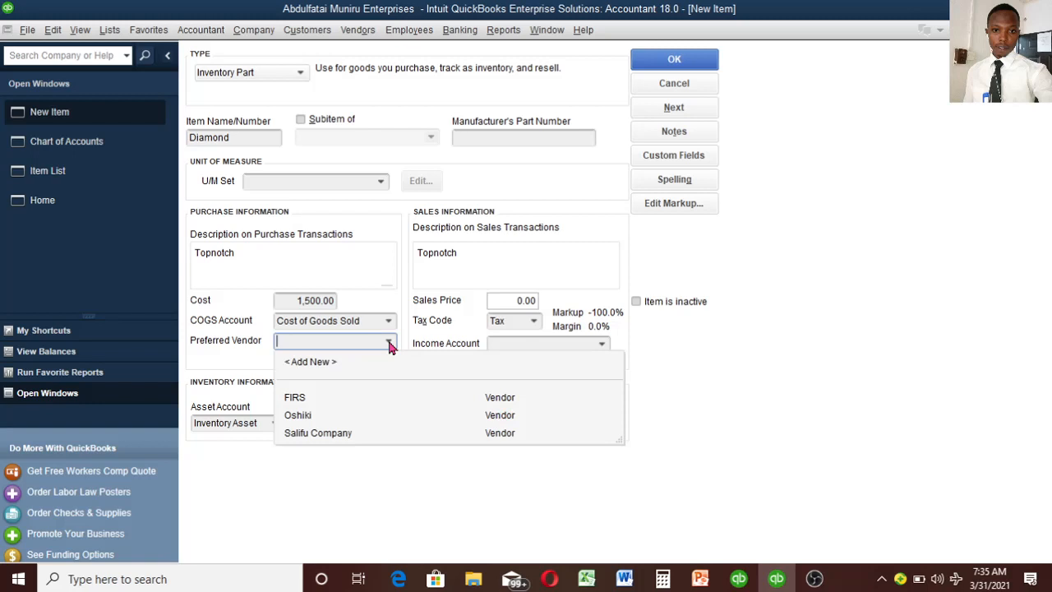
{"action": "left_click", "coordinate": [389, 344]}
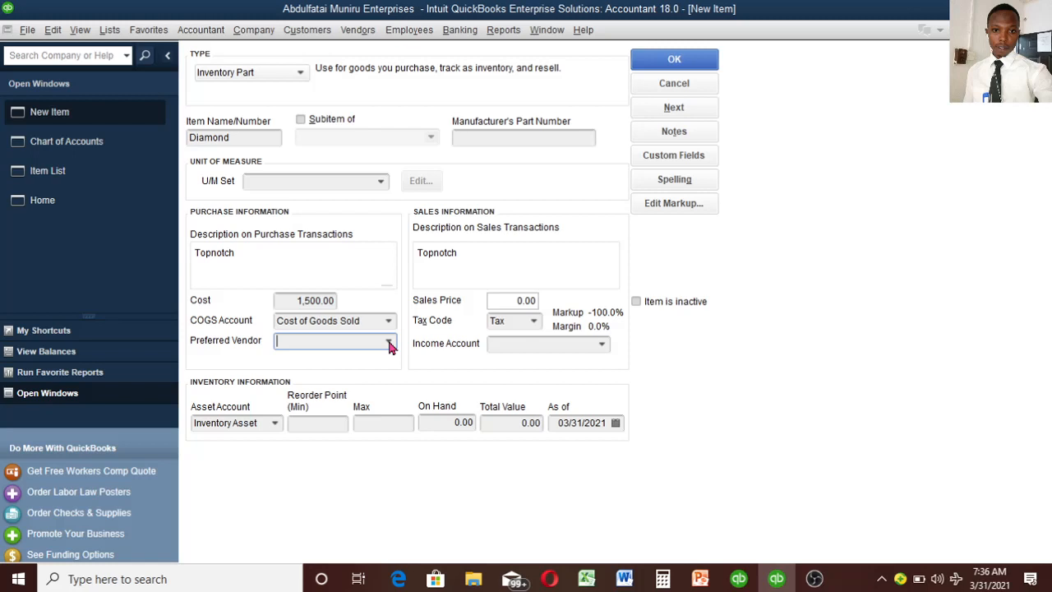
{"action": "left_click", "coordinate": [390, 343]}
{"action": "left_click", "coordinate": [390, 344]}
- Set the Diamond item's sales price to 2,500 and check the available tax codes
{"action": "left_click", "coordinate": [507, 301]}
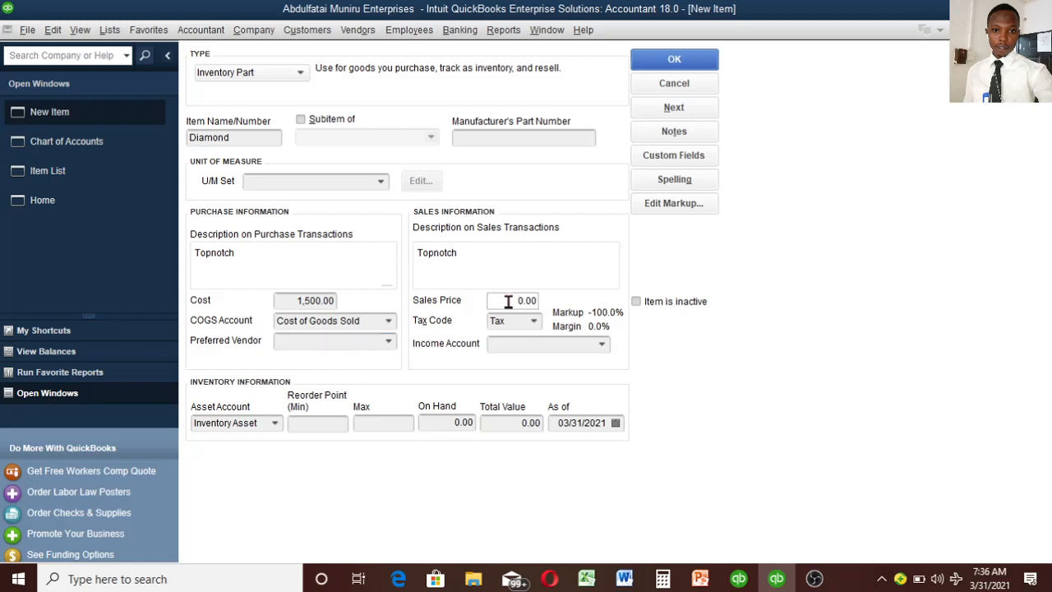
{"action": "type", "text": "250"}
{"action": "left_click", "coordinate": [534, 324]}
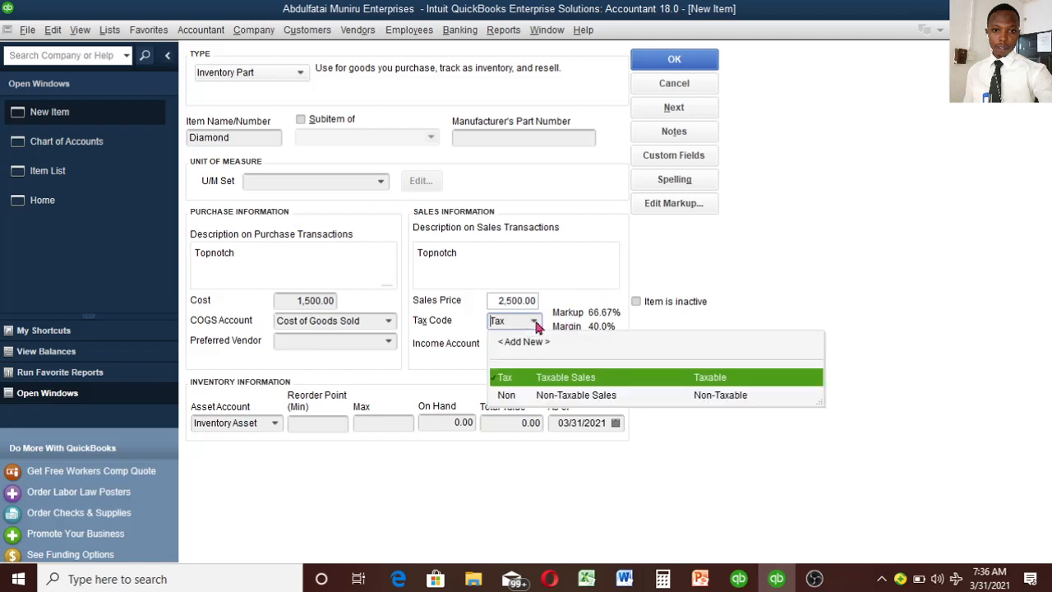
{"action": "left_click", "coordinate": [534, 325]}
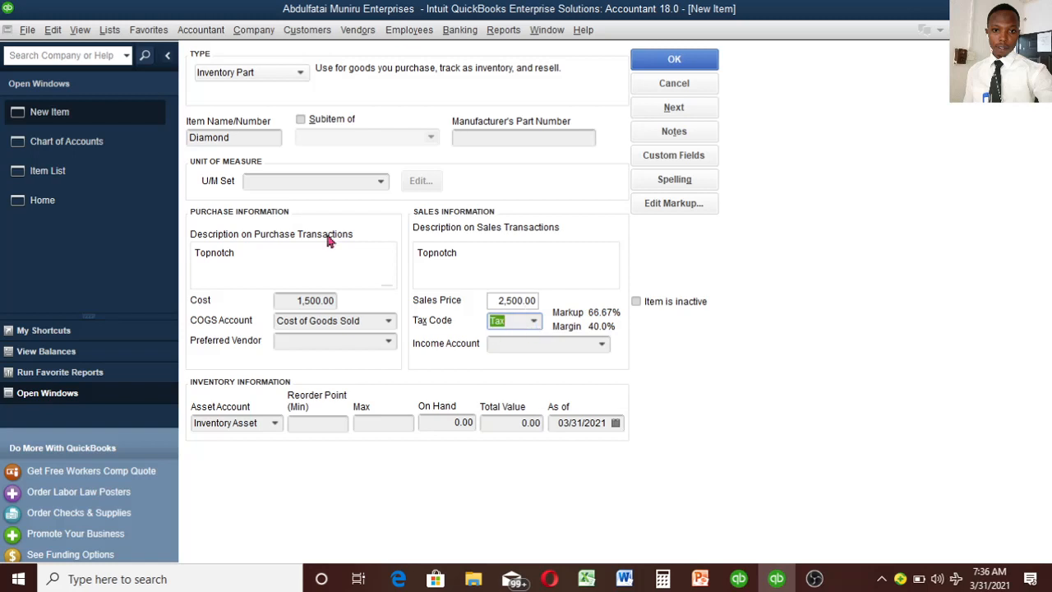
- Review the company's sales tax preferences and close them without changes
{"action": "left_click", "coordinate": [53, 31]}
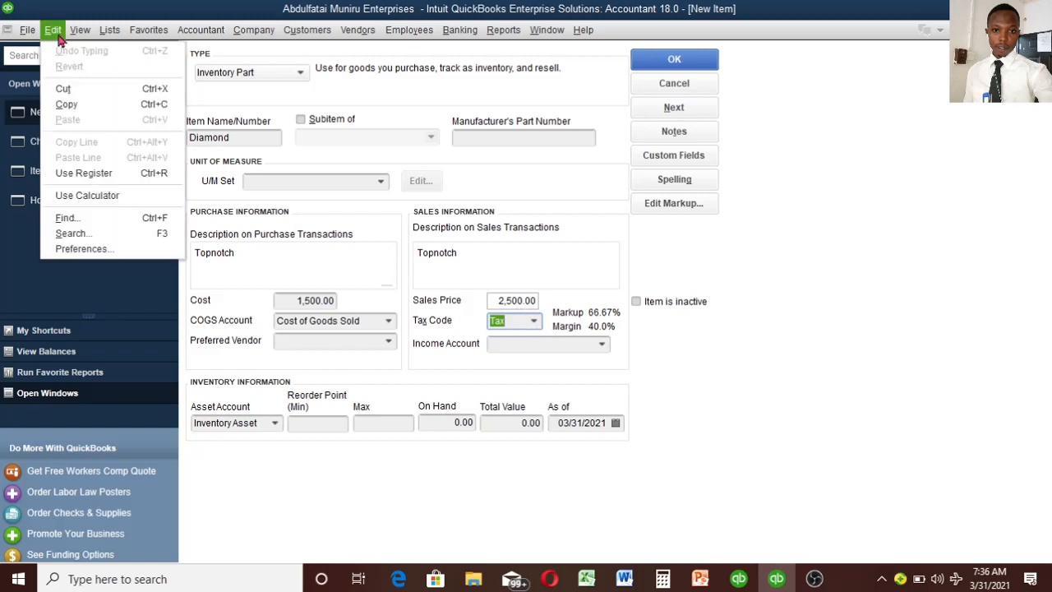
{"action": "left_click", "coordinate": [102, 256]}
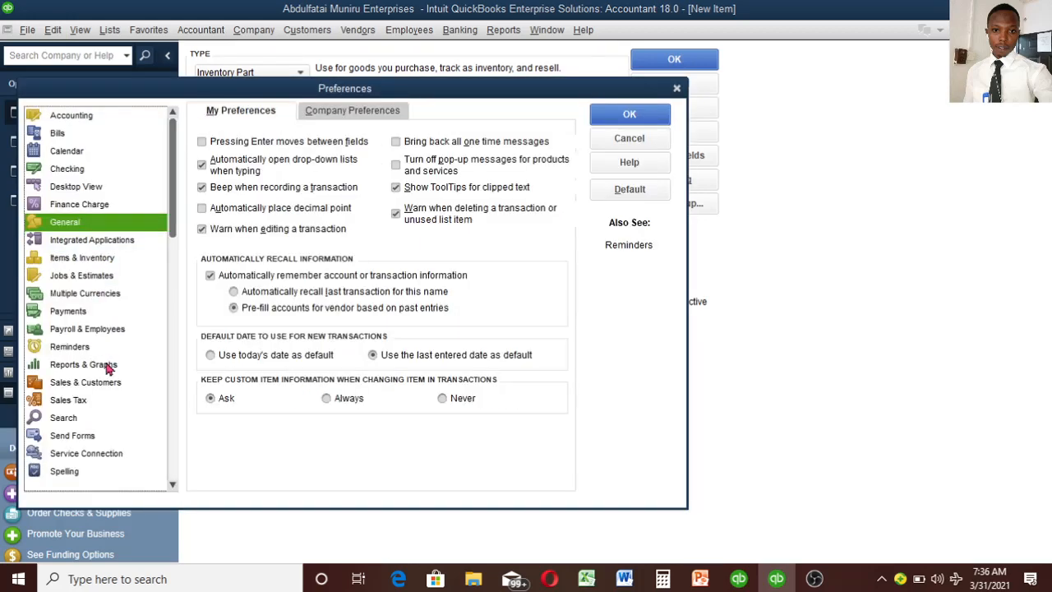
{"action": "left_click", "coordinate": [111, 401]}
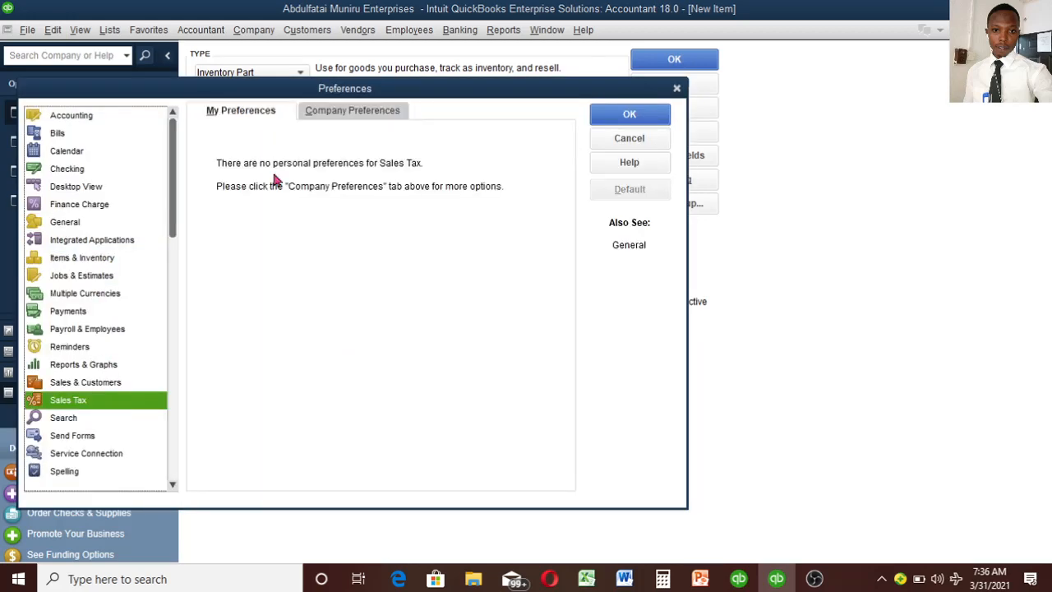
{"action": "left_click", "coordinate": [323, 117]}
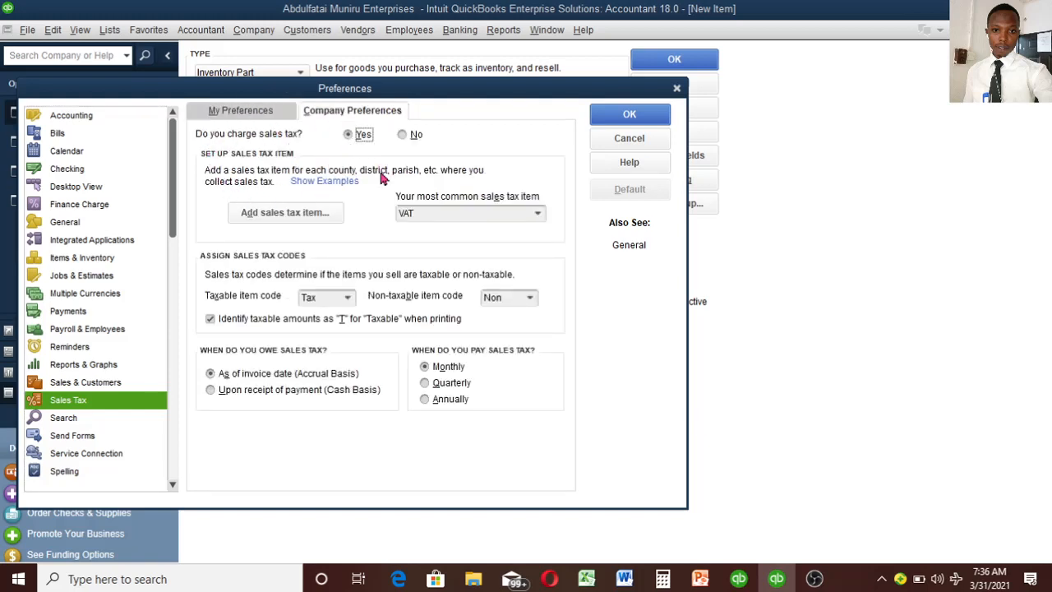
{"action": "left_click", "coordinate": [628, 138]}
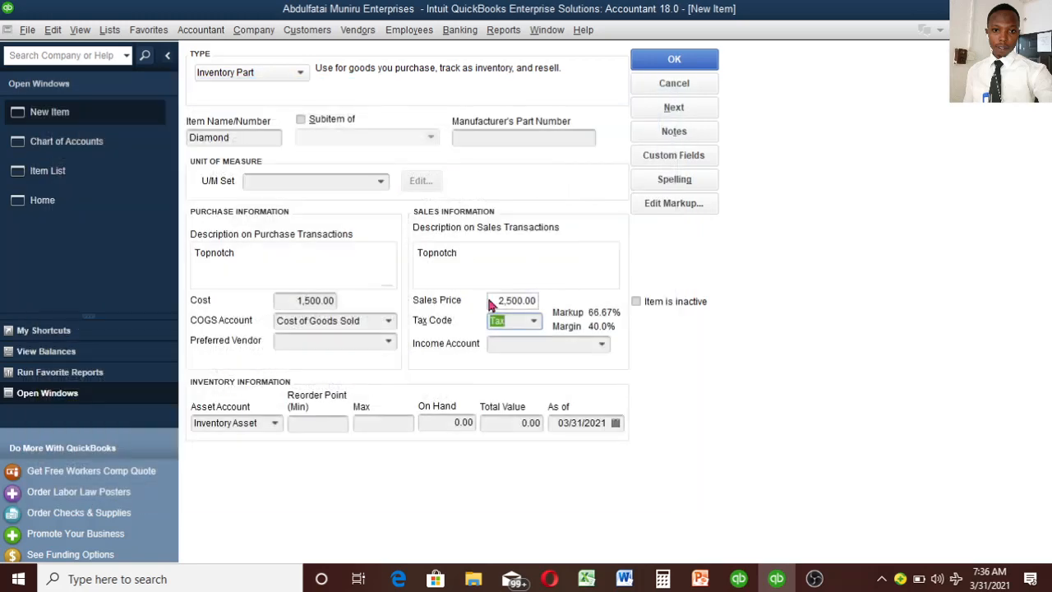
- Set the Diamond item's tax code to Non and its income account to Sales
{"action": "left_click", "coordinate": [534, 323]}
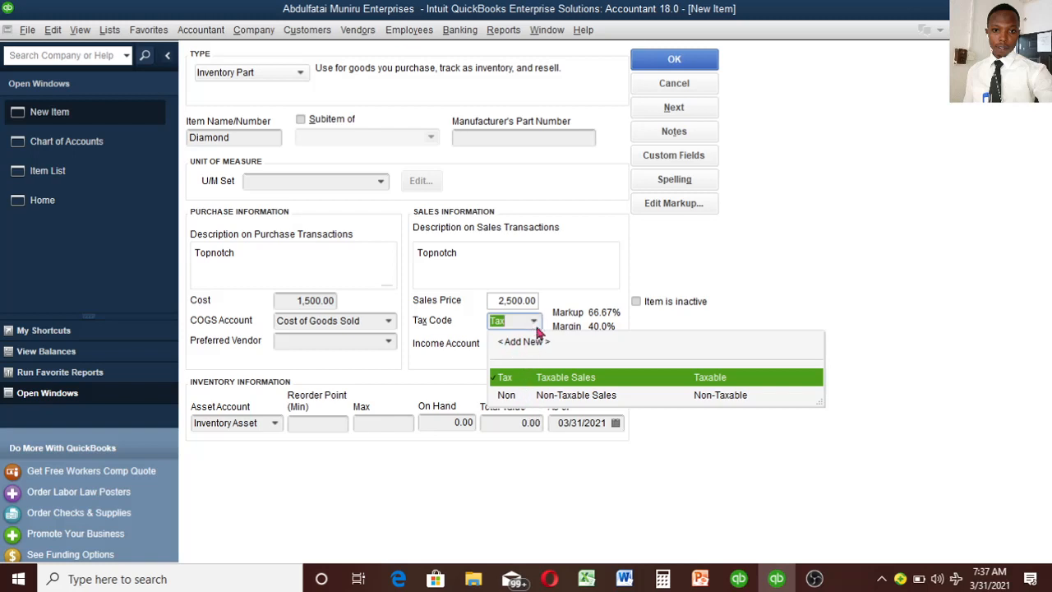
{"action": "left_click", "coordinate": [510, 396]}
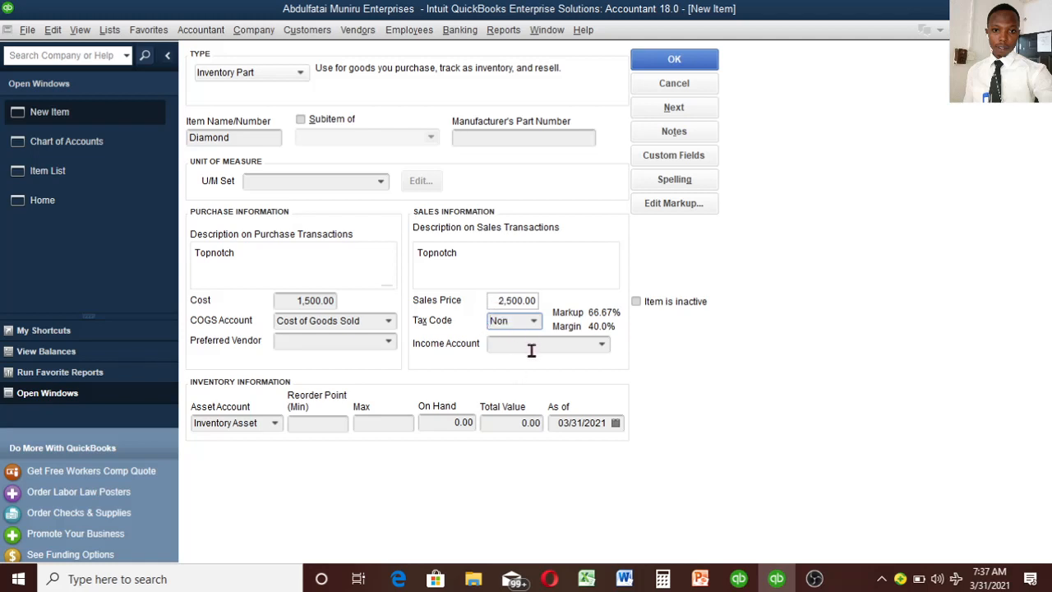
{"action": "left_click", "coordinate": [603, 346]}
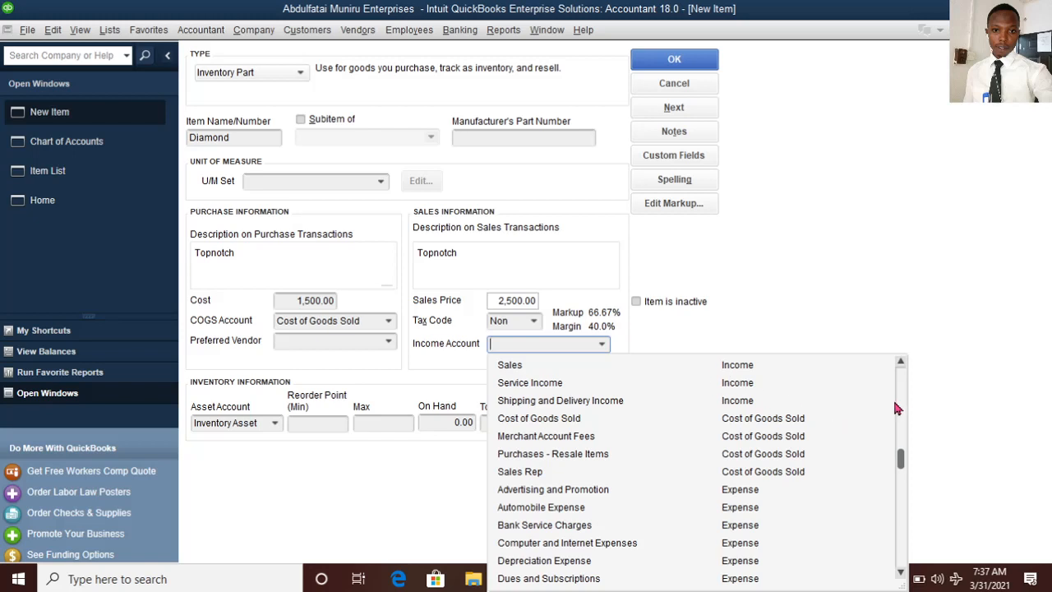
{"action": "scroll", "coordinate": [903, 408], "scroll_direction": "up", "scroll_amount": 6}
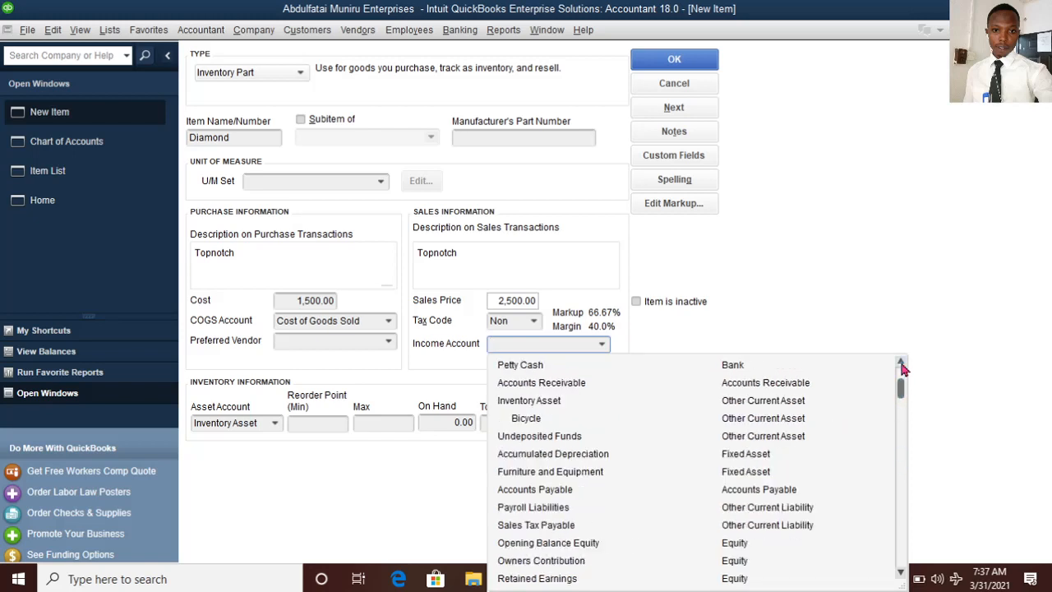
{"action": "scroll", "coordinate": [902, 373], "scroll_direction": "up", "scroll_amount": 1}
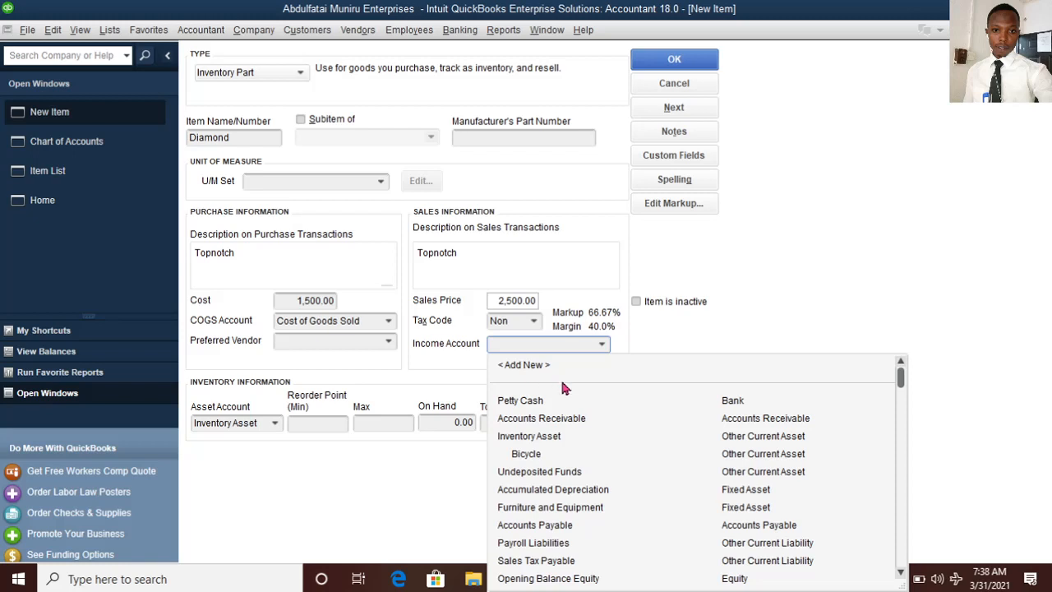
{"action": "left_click", "coordinate": [899, 526]}
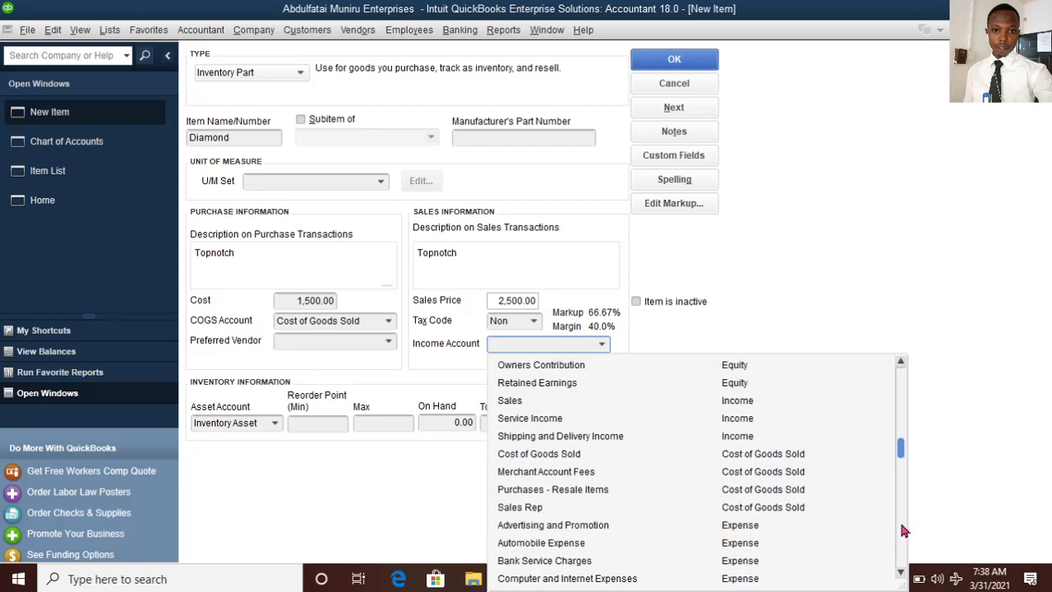
{"action": "left_click", "coordinate": [507, 401]}
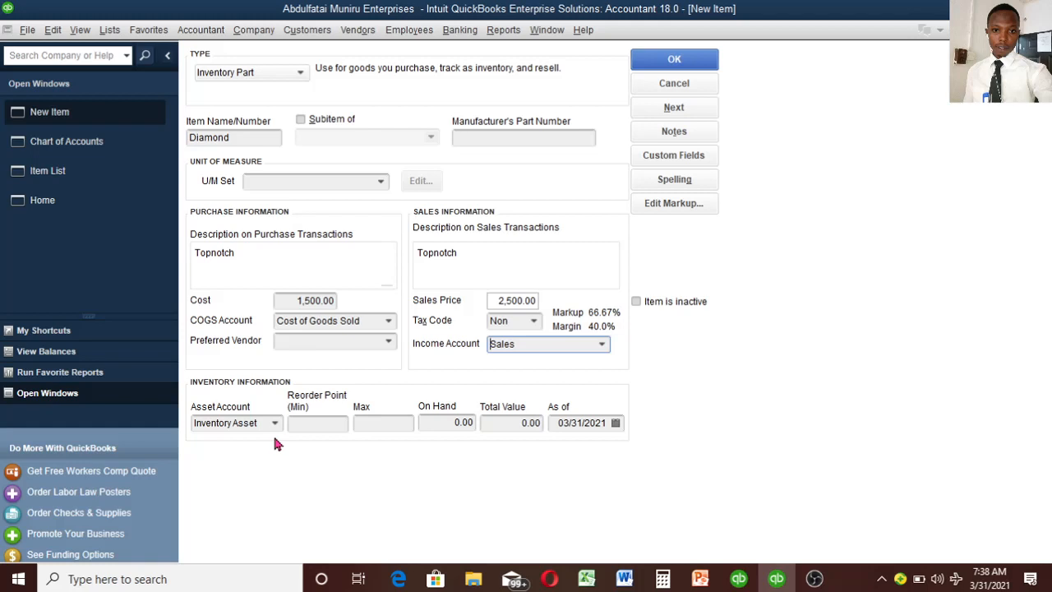
- Set the Diamond item's minimum reorder point to 30 and its maximum to 60
{"action": "left_click", "coordinate": [322, 423]}
{"action": "type", "text": "30"}
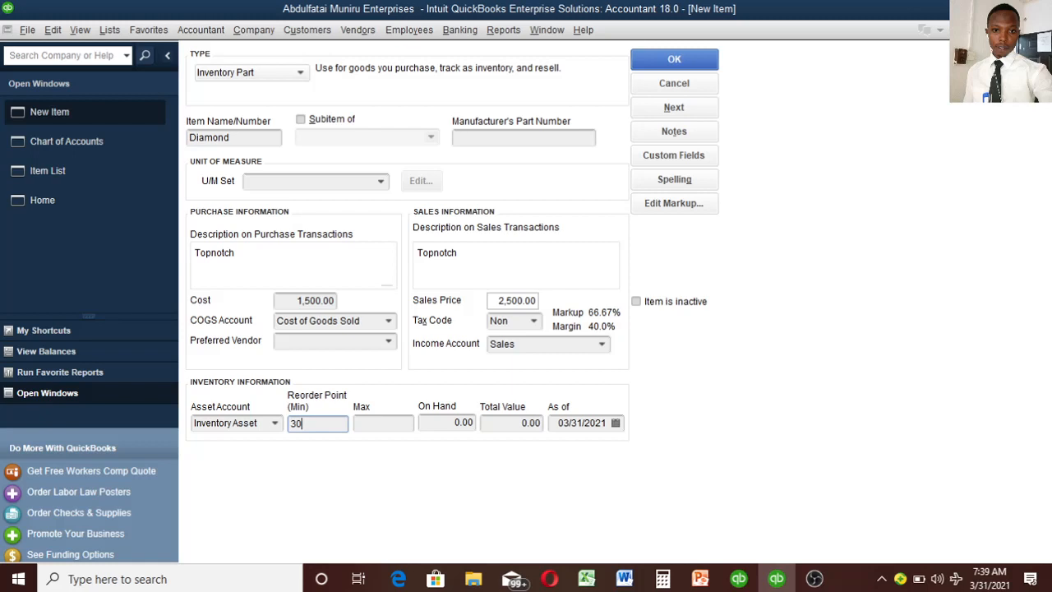
{"action": "key", "text": "BackSpace"}
{"action": "key", "text": "BackSpace"}
{"action": "left_click", "coordinate": [391, 426]}
{"action": "left_click", "coordinate": [305, 424]}
{"action": "type", "text": "30"}
{"action": "left_click", "coordinate": [387, 423]}
{"action": "type", "text": "60"}
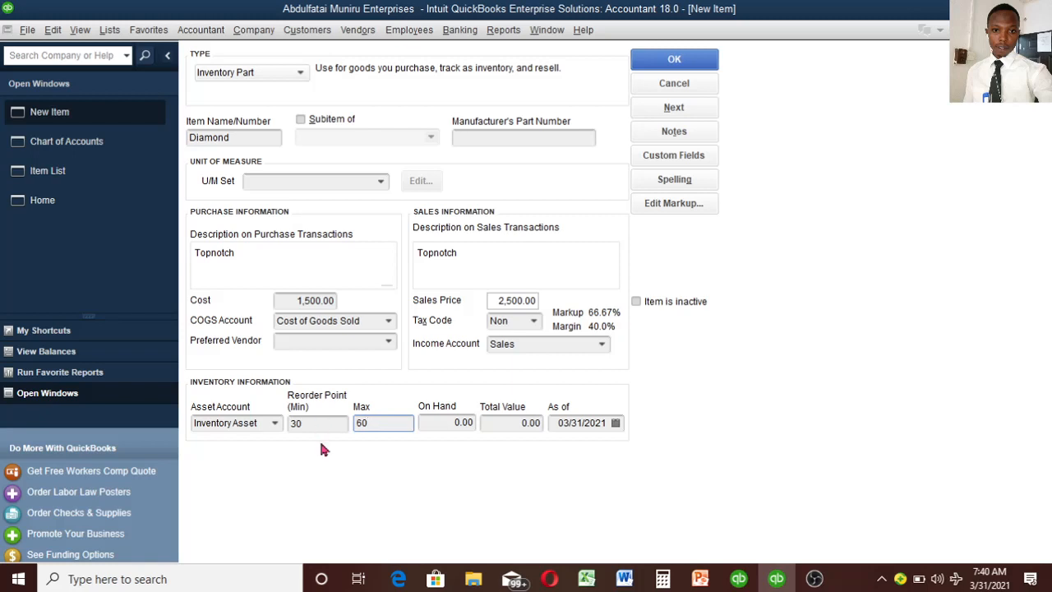
- Try 25 and 20 as the minimum reorder point, and clear both the minimum and maximum values
{"action": "left_click", "coordinate": [313, 423]}
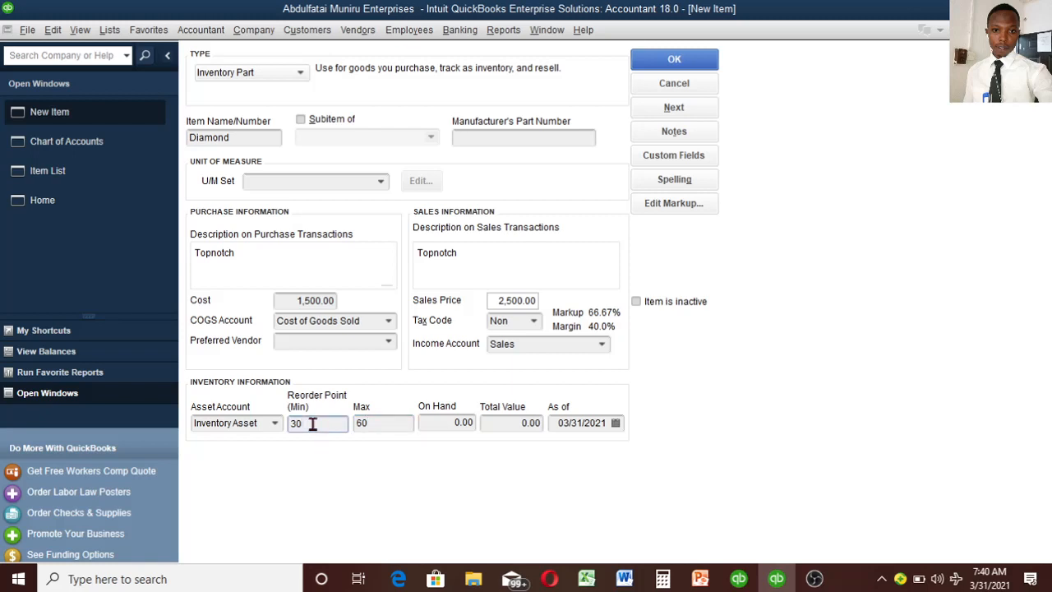
{"action": "key", "text": "BackSpace"}
{"action": "key", "text": "BackSpace"}
{"action": "type", "text": "25"}
{"action": "key", "text": "BackSpace"}
{"action": "type", "text": "0"}
{"action": "key", "text": "BackSpace"}
{"action": "key", "text": "BackSpace"}
{"action": "left_click", "coordinate": [385, 422]}
{"action": "key", "text": "BackSpace"}
{"action": "key", "text": "BackSpace"}
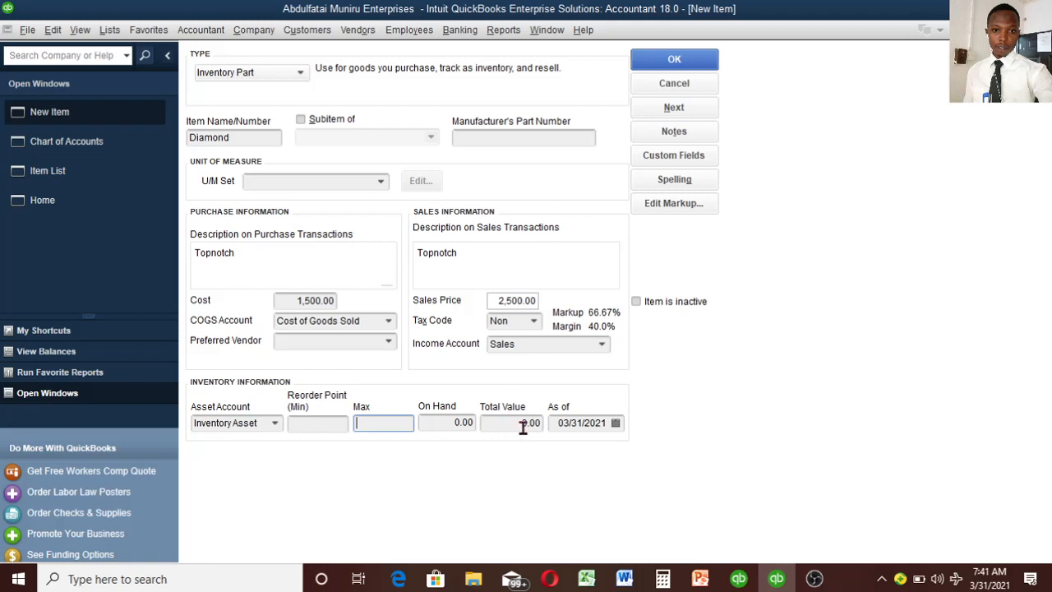
- Try an on-hand quantity of 150 for the Diamond item and clear the quantity again
{"action": "left_click", "coordinate": [450, 422]}
{"action": "type", "text": "15"}
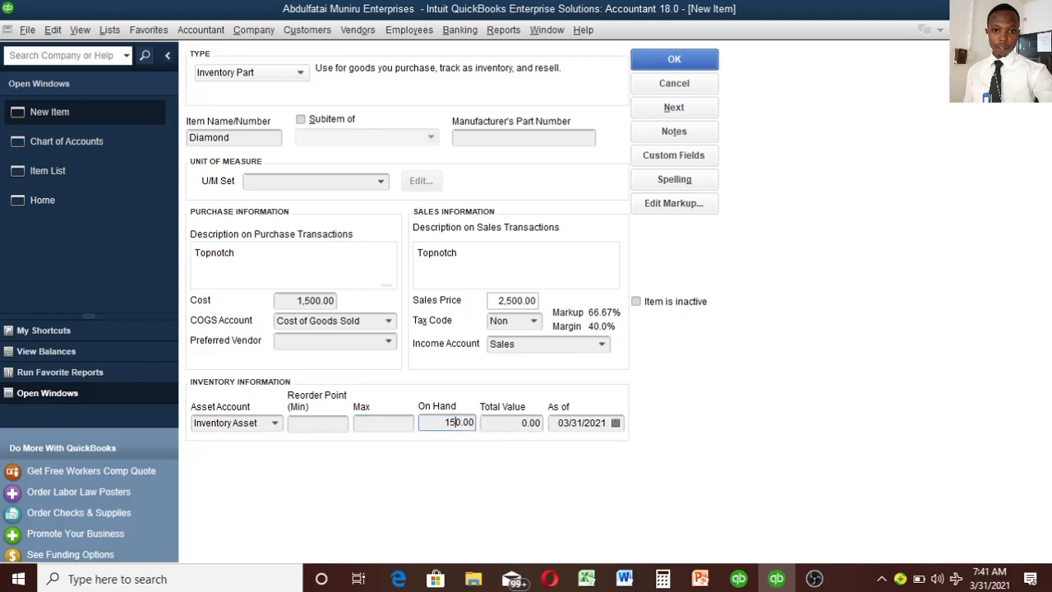
{"action": "left_click", "coordinate": [497, 422]}
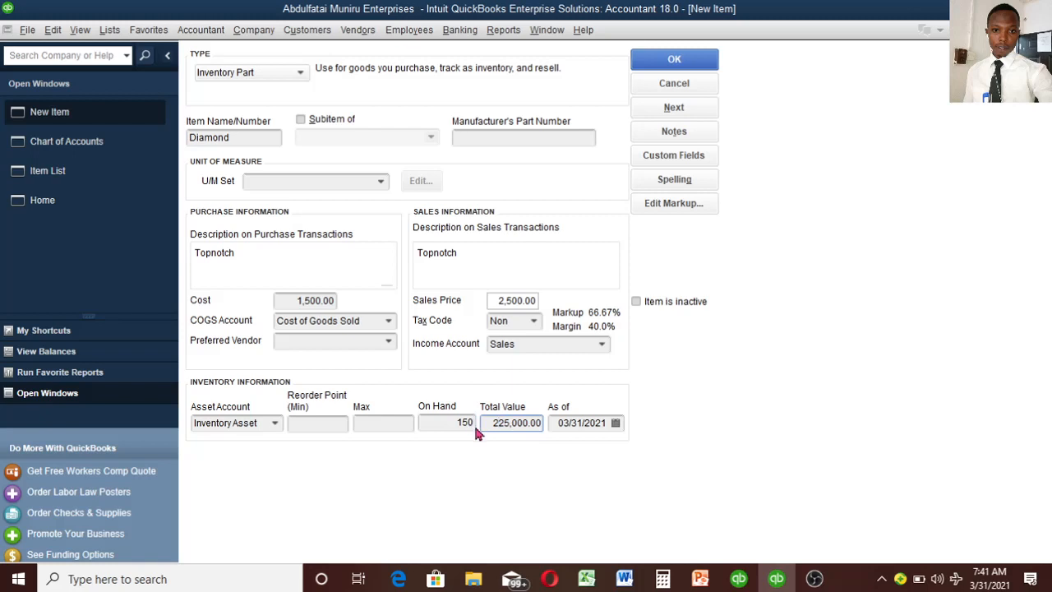
{"action": "key", "text": "shift+Tab"}
{"action": "key", "text": "BackSpace"}
{"action": "key", "text": "BackSpace"}
{"action": "key", "text": "BackSpace"}
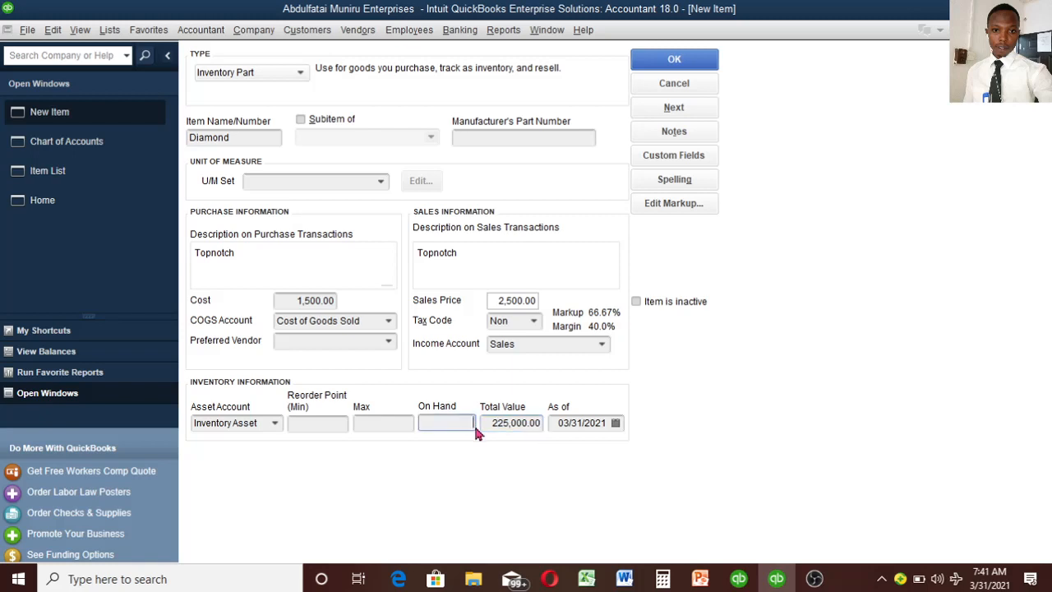
{"action": "left_click", "coordinate": [500, 422]}
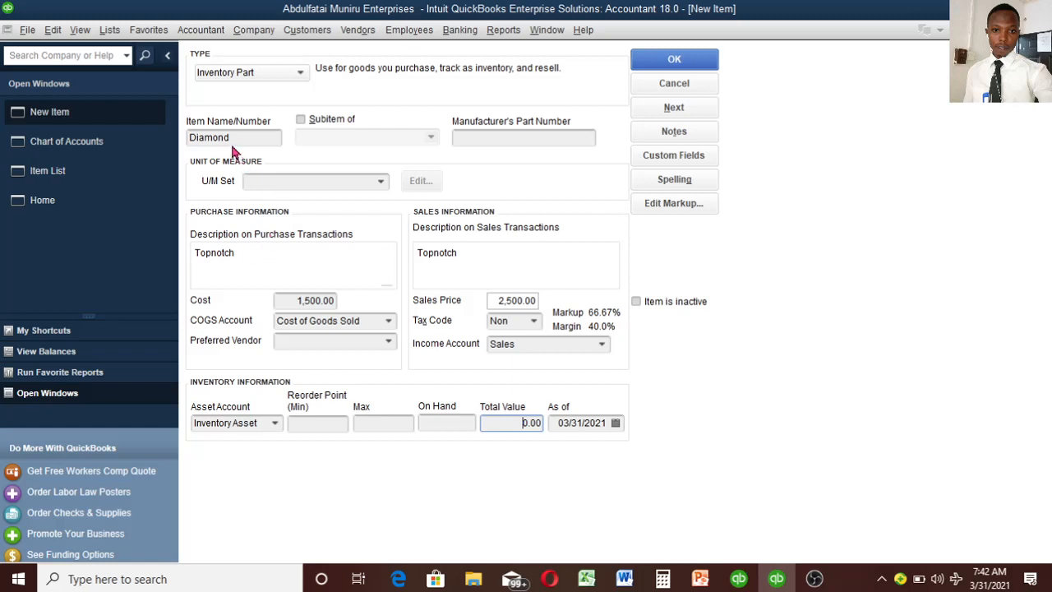
- Check the Diamond item's name and its purchase and sales descriptions, and save the new item
{"action": "left_click", "coordinate": [253, 138]}
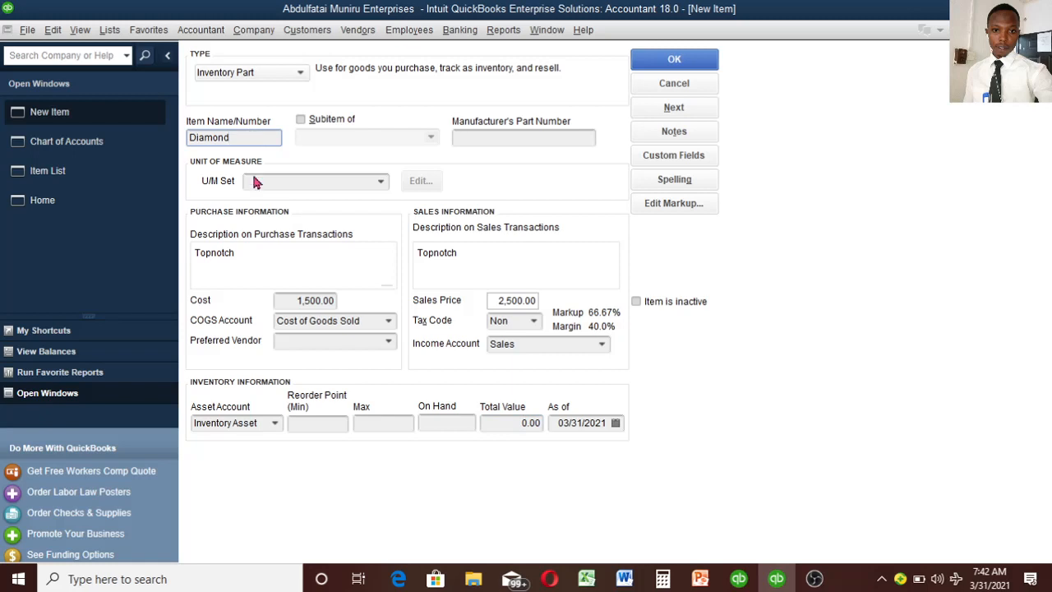
{"action": "left_click", "coordinate": [270, 273]}
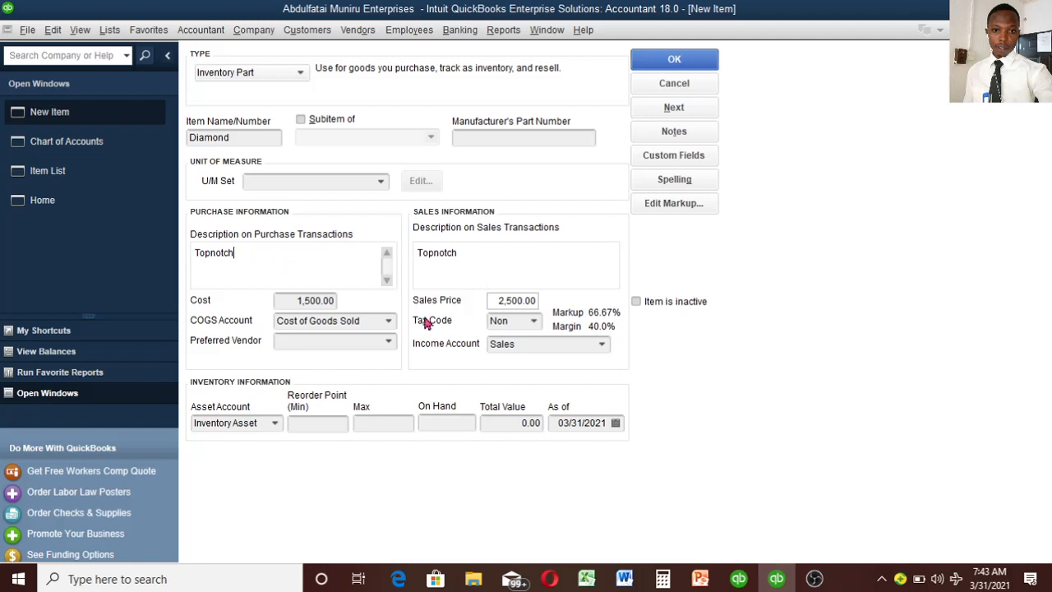
{"action": "left_click", "coordinate": [466, 258]}
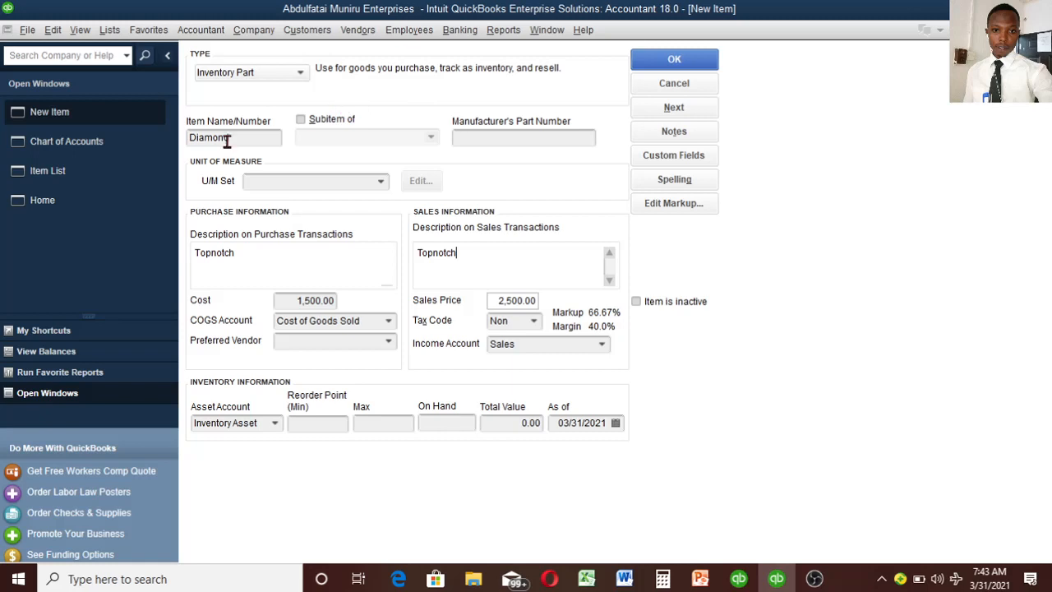
{"action": "left_click", "coordinate": [691, 59]}
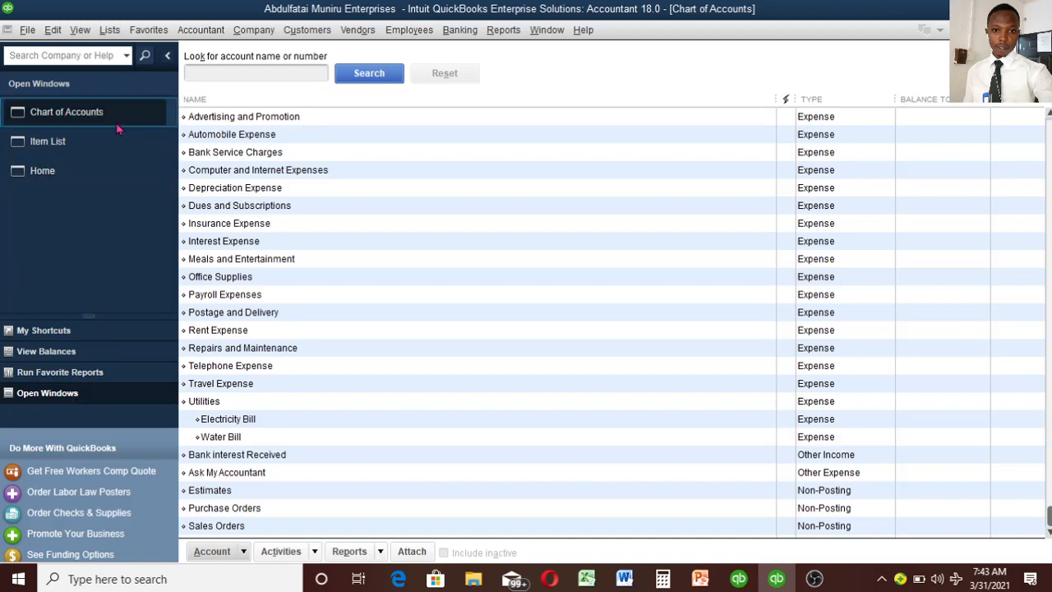
- Bring up the item list to check the newly saved Diamond item
{"action": "left_click", "coordinate": [117, 29]}
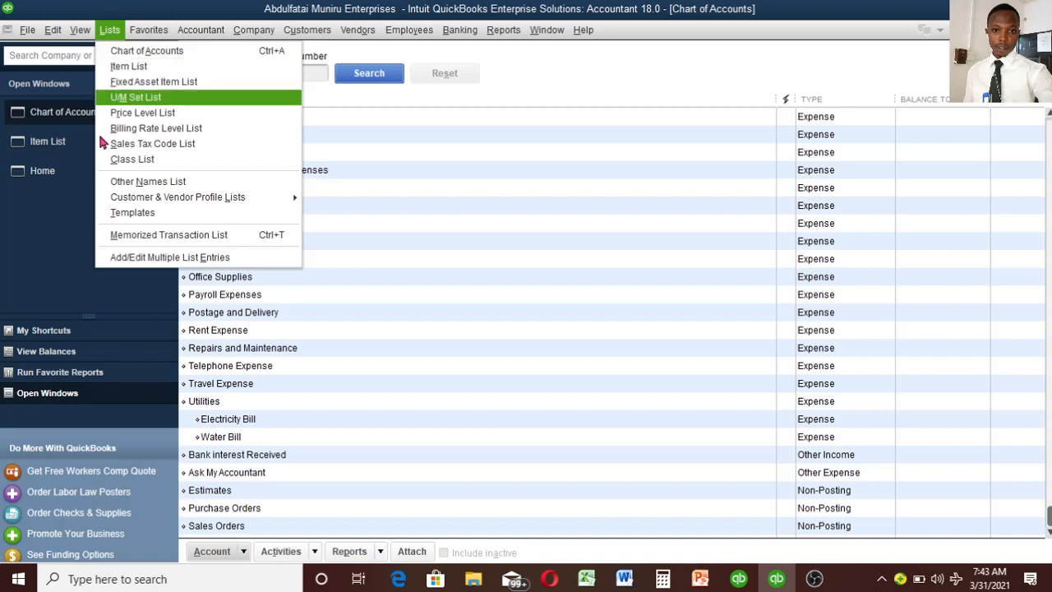
{"action": "left_click", "coordinate": [48, 262]}
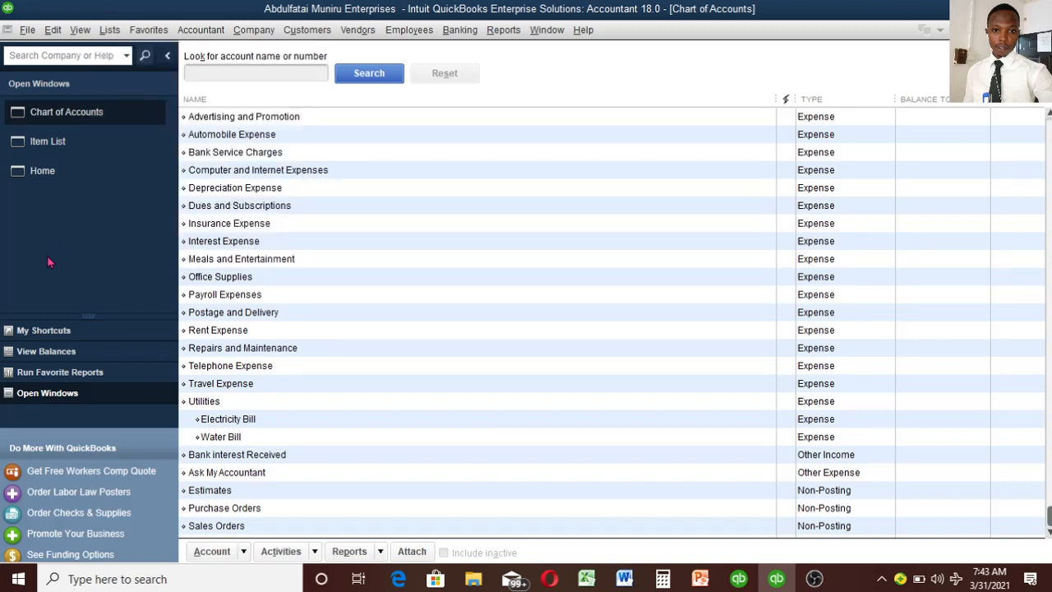
{"action": "left_click", "coordinate": [120, 150]}
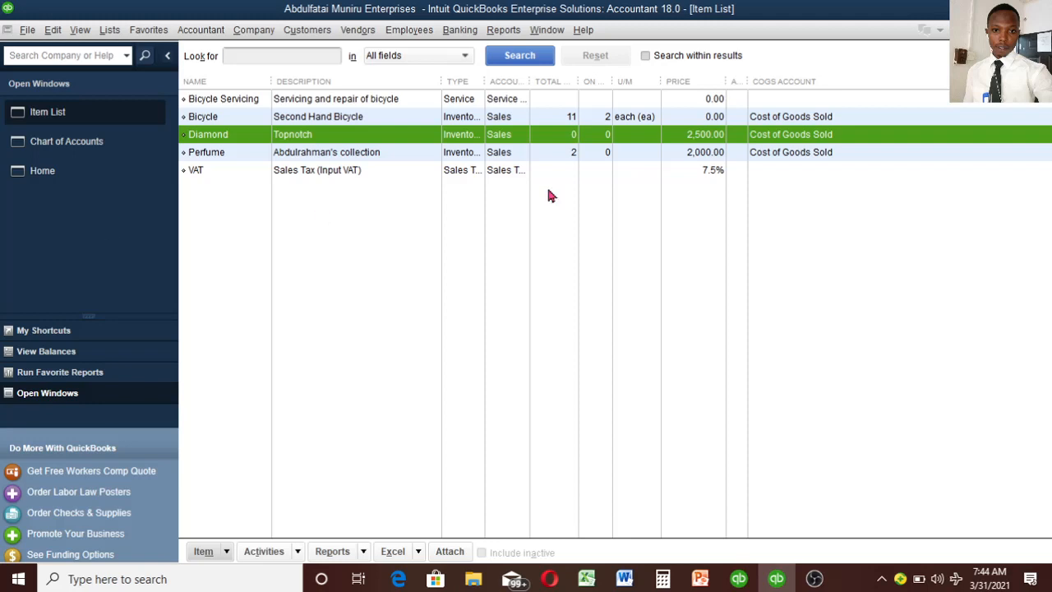
- Review the saved Diamond item's details, close them without changes, and go to the home page
{"action": "double_click", "coordinate": [384, 136]}
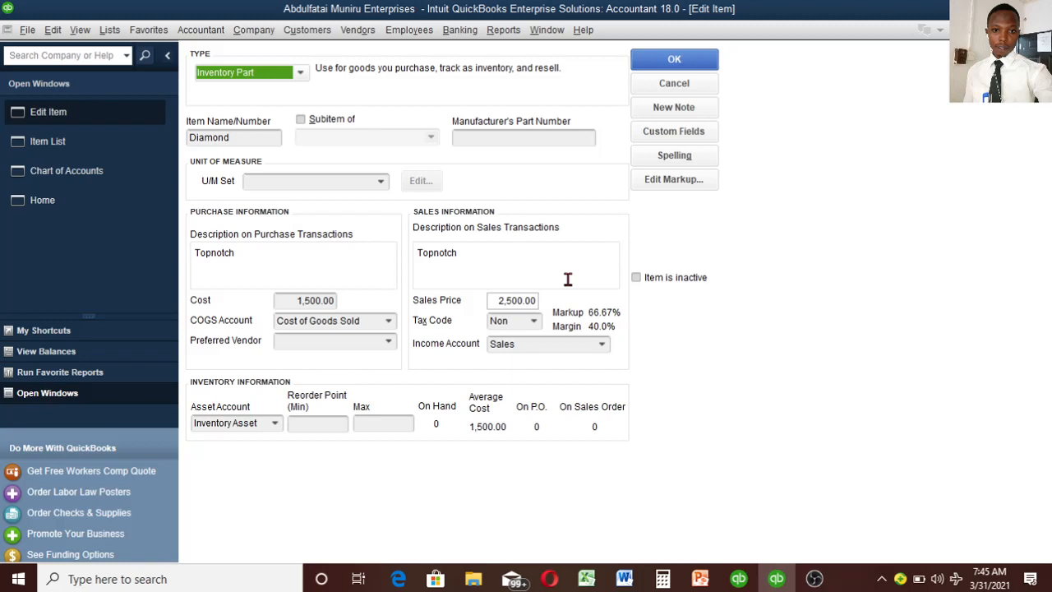
{"action": "left_click", "coordinate": [699, 86]}
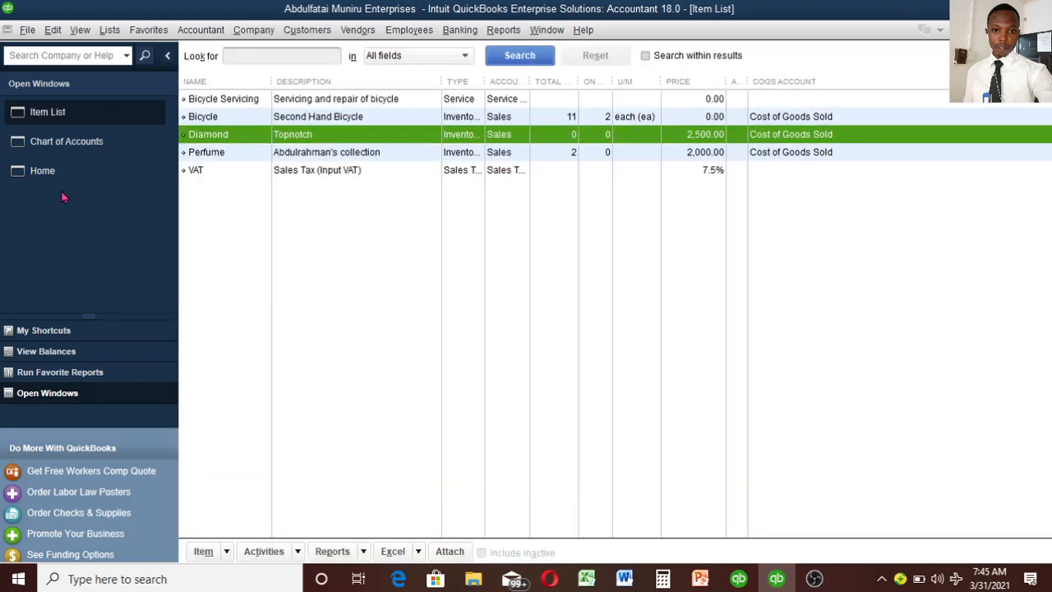
{"action": "left_click", "coordinate": [72, 176]}
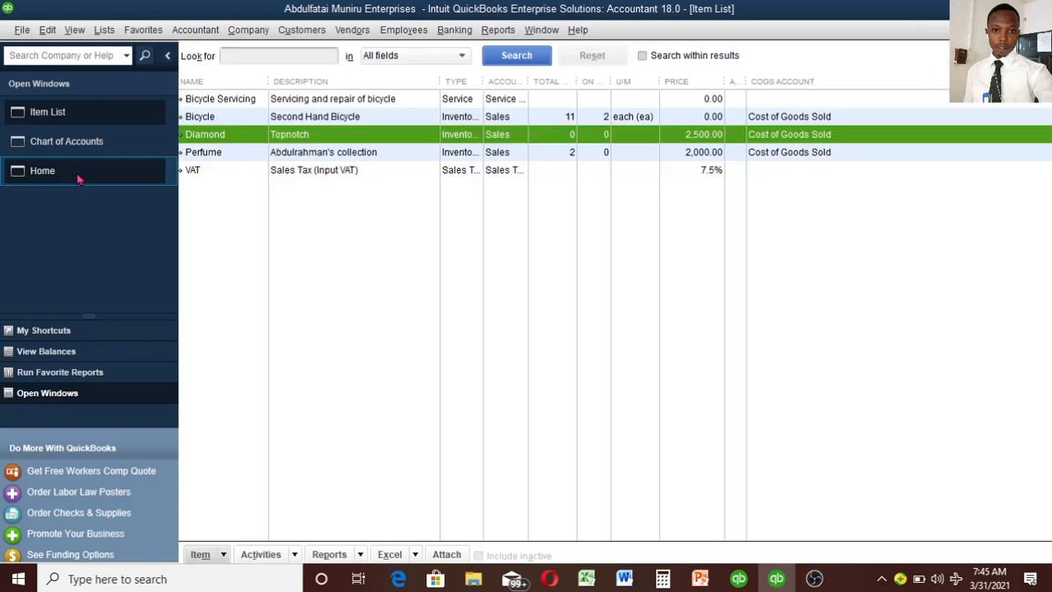